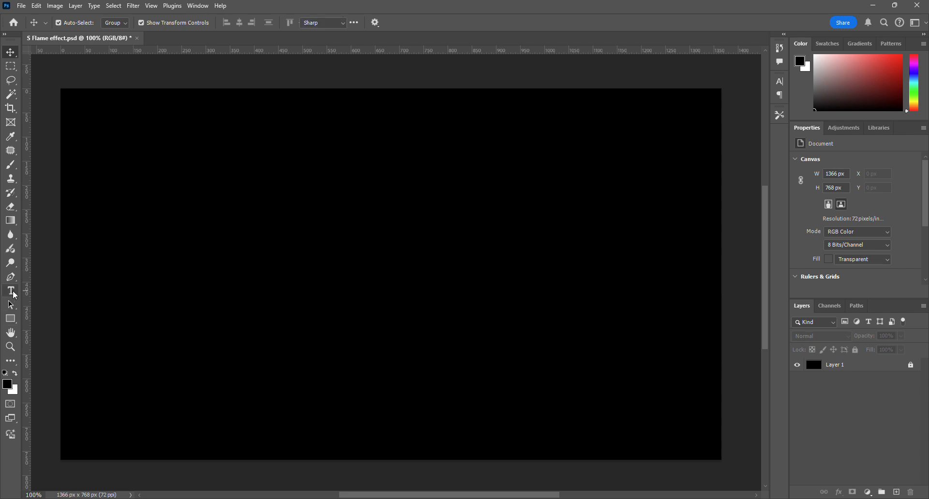
Add the letter S as white text left of the canvas centre and set its font size to 200 pt.
left_click(291, 231)
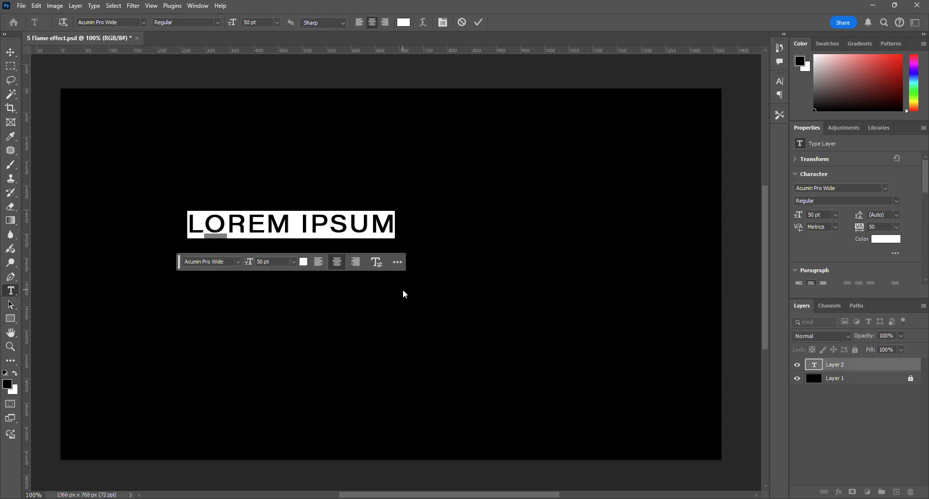
type("S")
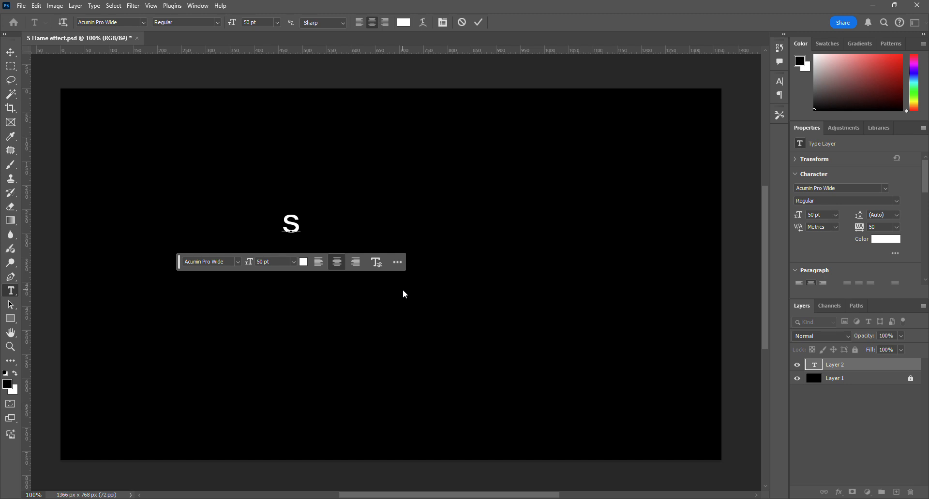
key("ctrl+a")
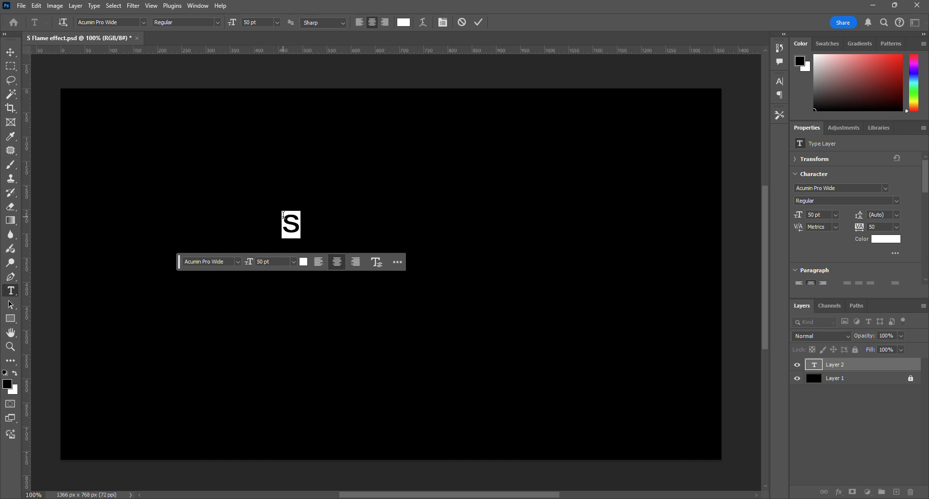
left_click(837, 216)
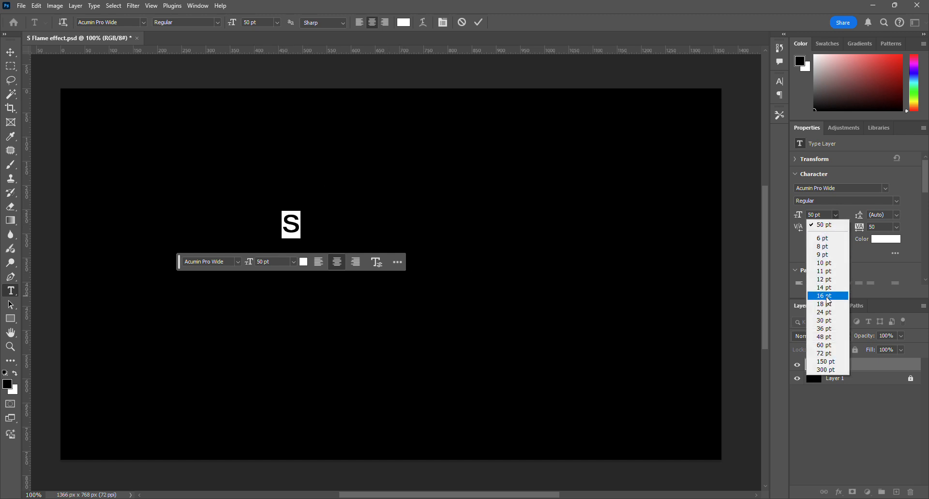
left_click(827, 363)
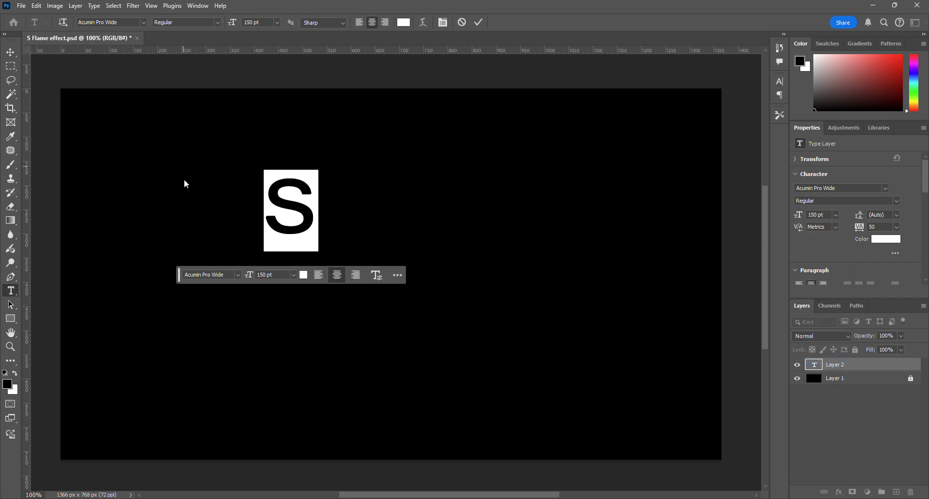
left_click(820, 215)
type("200")
key("Return")
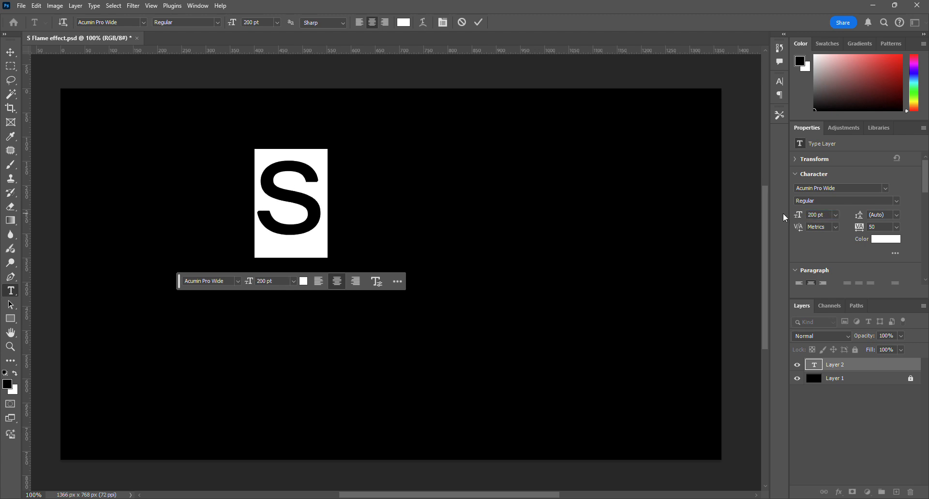
Move the S down and slightly right so it sits at mid-height, just left of the canvas centre.
left_click(10, 51)
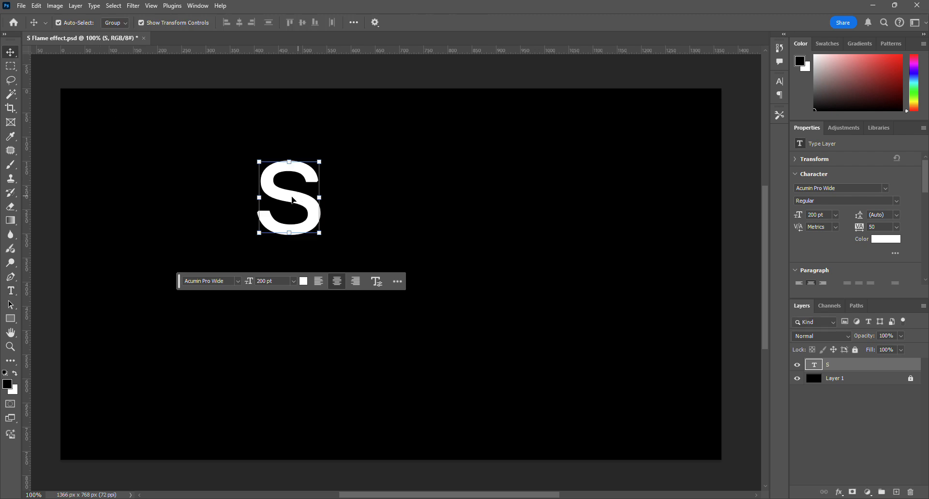
left_click_drag(292, 200, 301, 270)
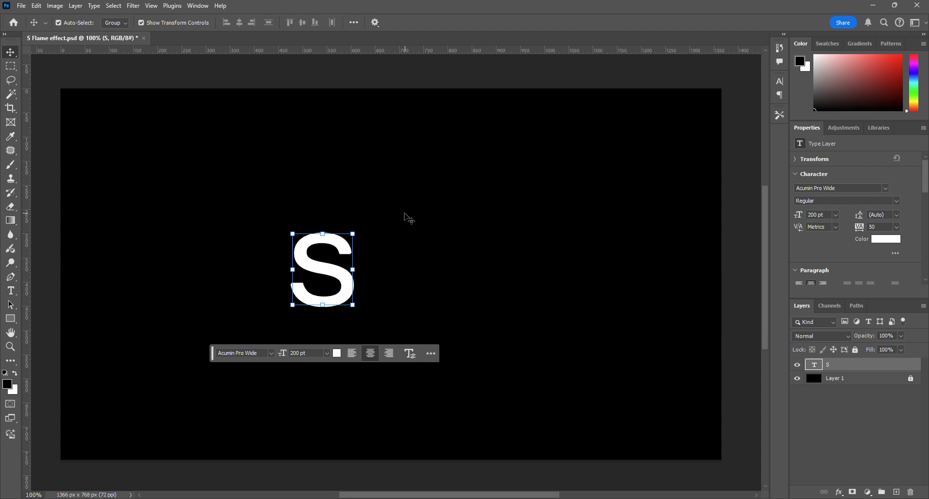
left_click(311, 270)
Apply the Path Blur filter to the S text layer, converting the layer to a smart object.
left_click(138, 6)
left_click(137, 7)
left_click(138, 6)
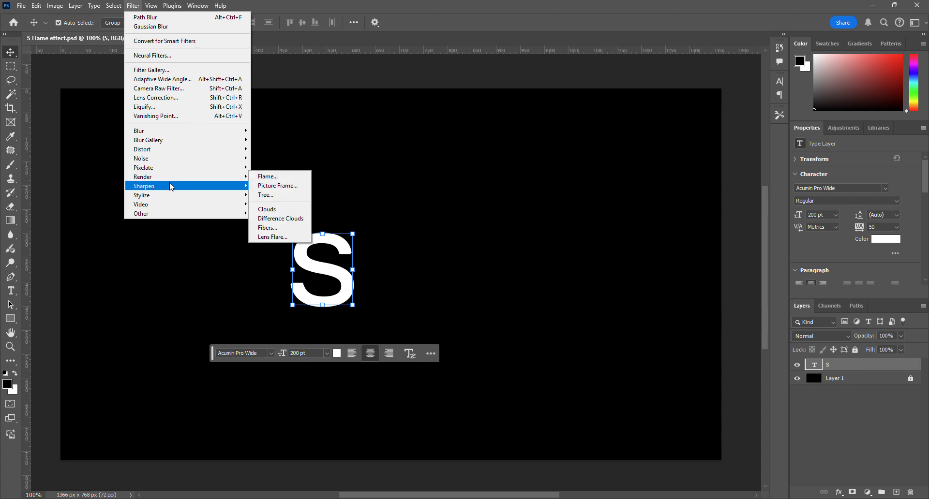
mouse_move(213, 141)
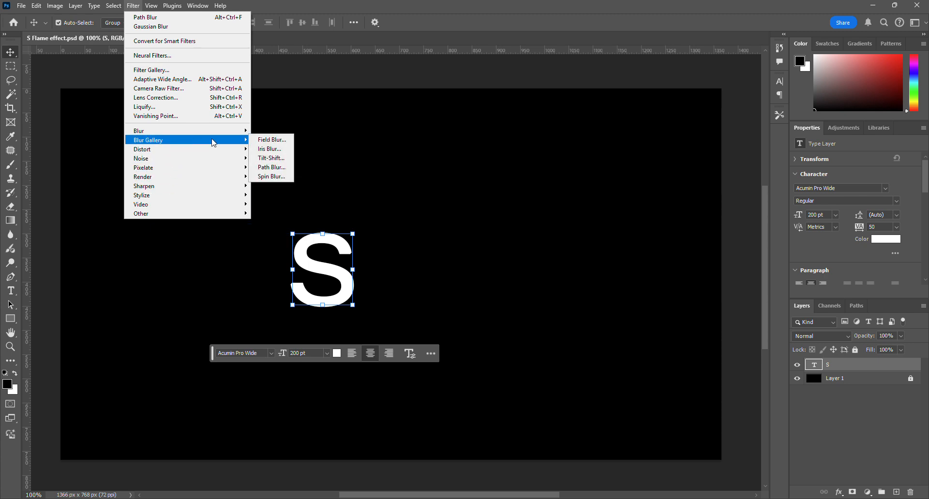
left_click(274, 167)
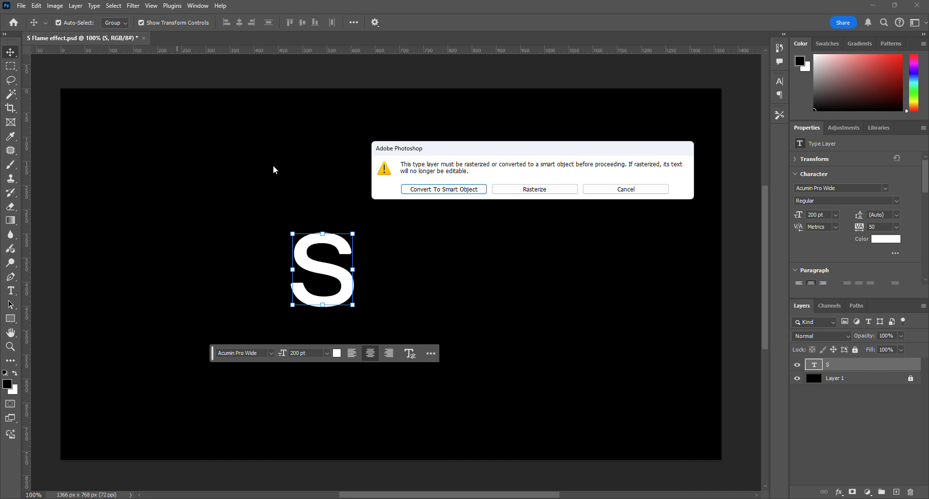
left_click(460, 189)
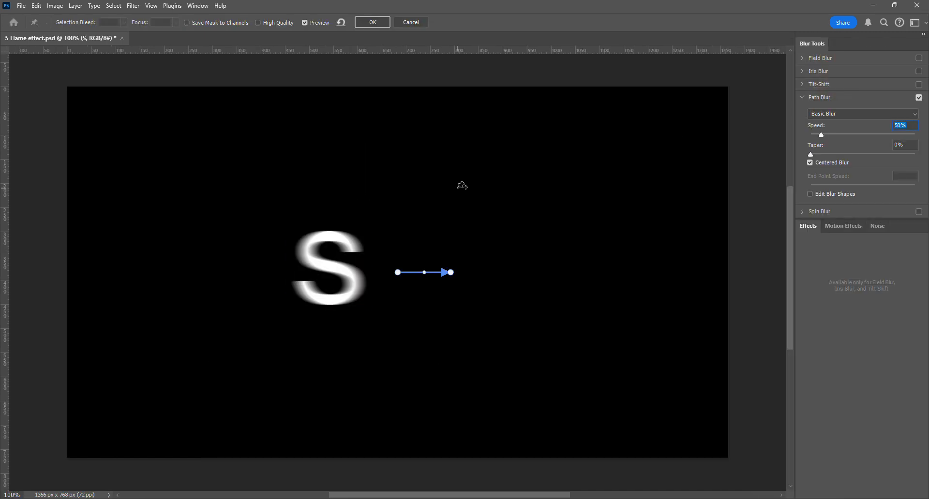
Reshape the blur path so it starts on the right edge of the S and ends diagonally below and to the right.
left_click(397, 273)
left_click_drag(398, 273, 351, 274)
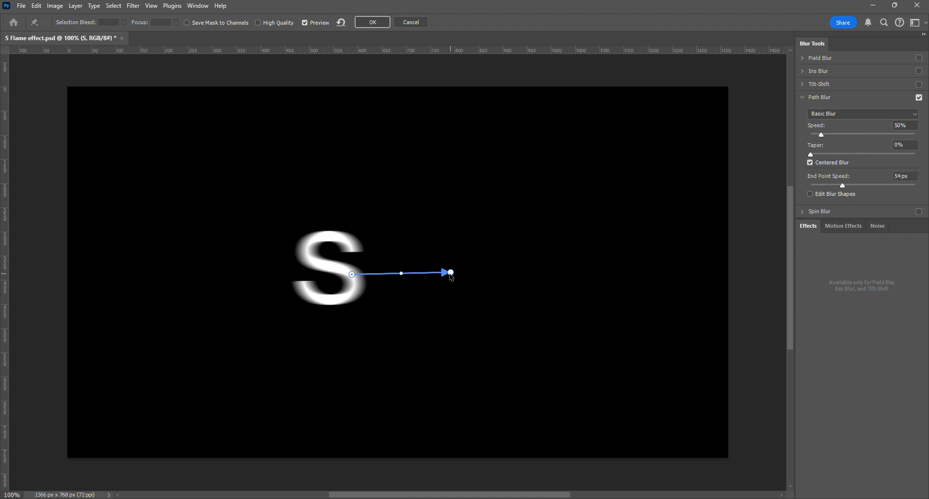
left_click_drag(450, 274, 491, 358)
left_click(495, 357)
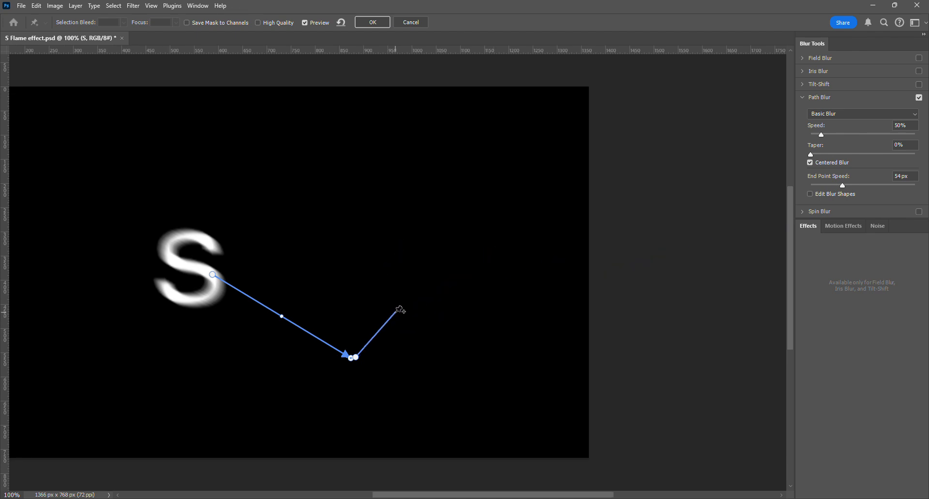
left_click(405, 343)
left_click(415, 339)
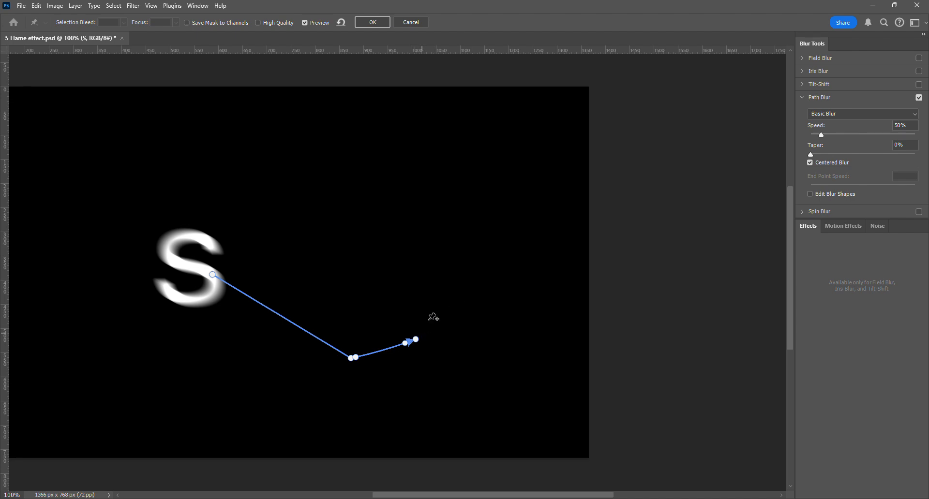
left_click(417, 340)
key("Delete")
Set the path blur's speed to 118% and taper to 21%, trying Centered Blur off and turning it back on.
left_click(844, 134)
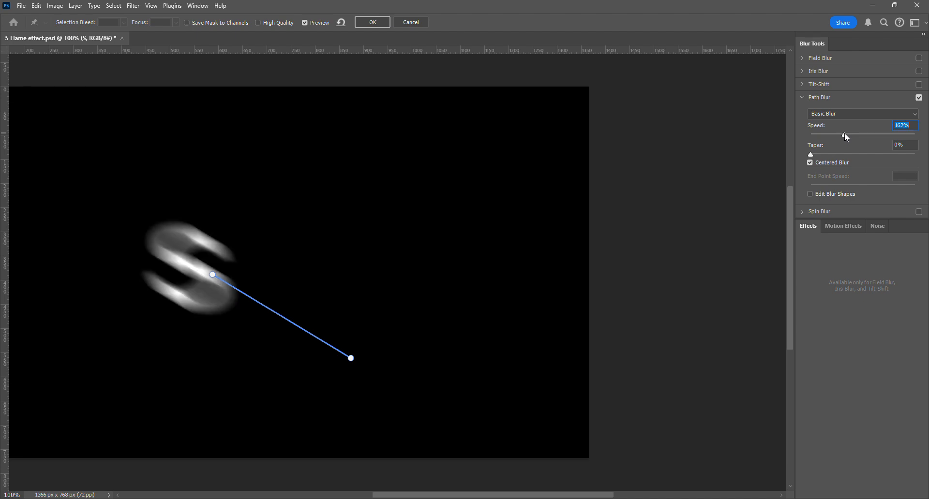
left_click(810, 163)
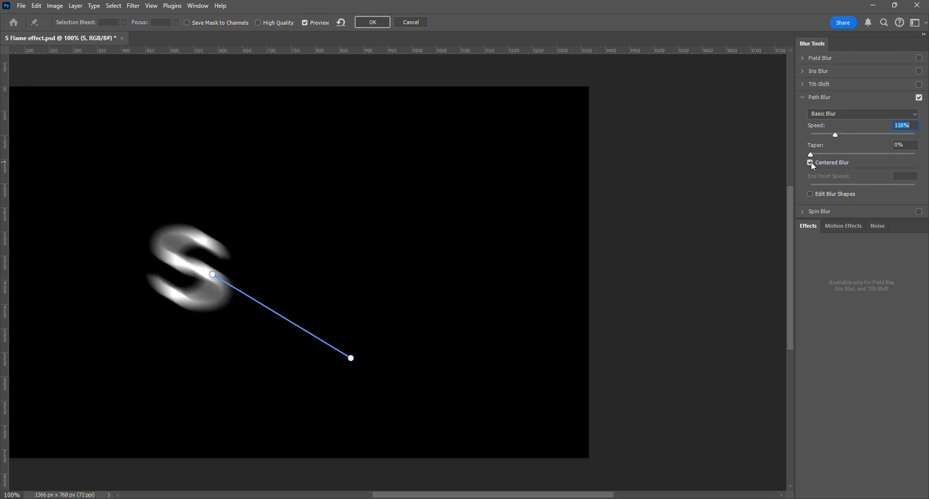
left_click(835, 134)
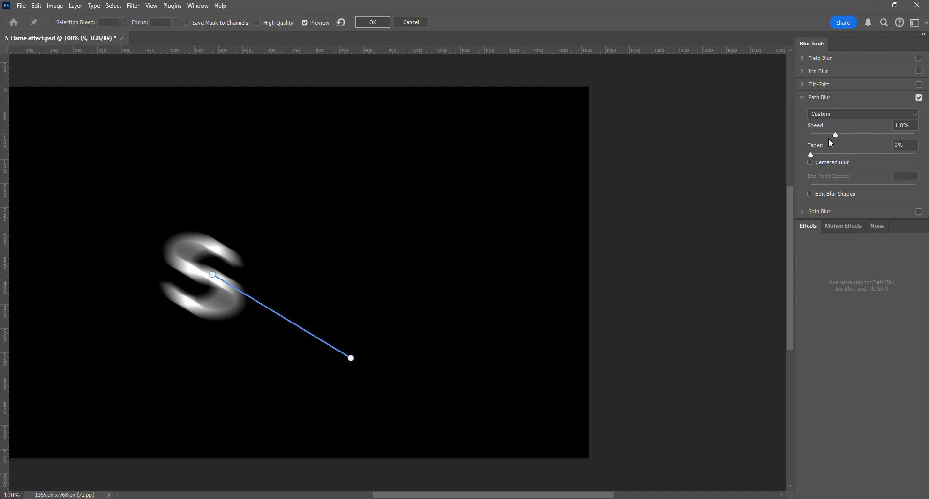
left_click(852, 153)
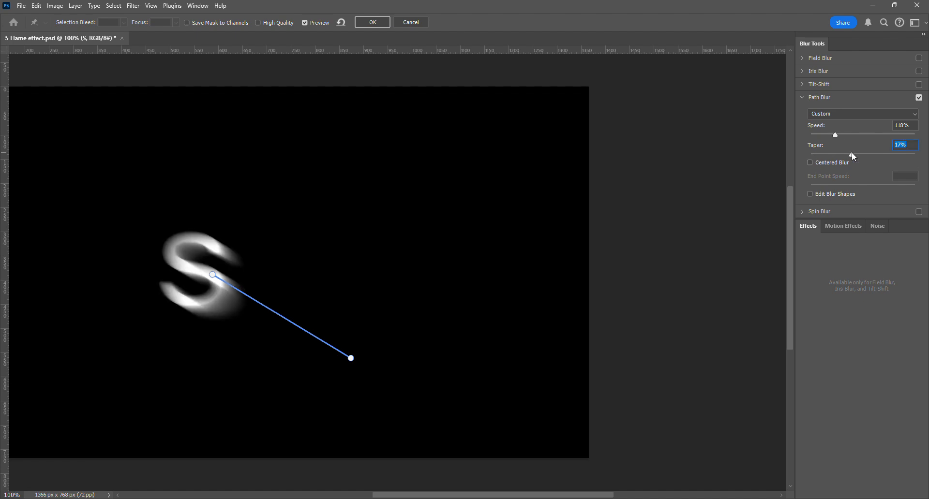
left_click(881, 154)
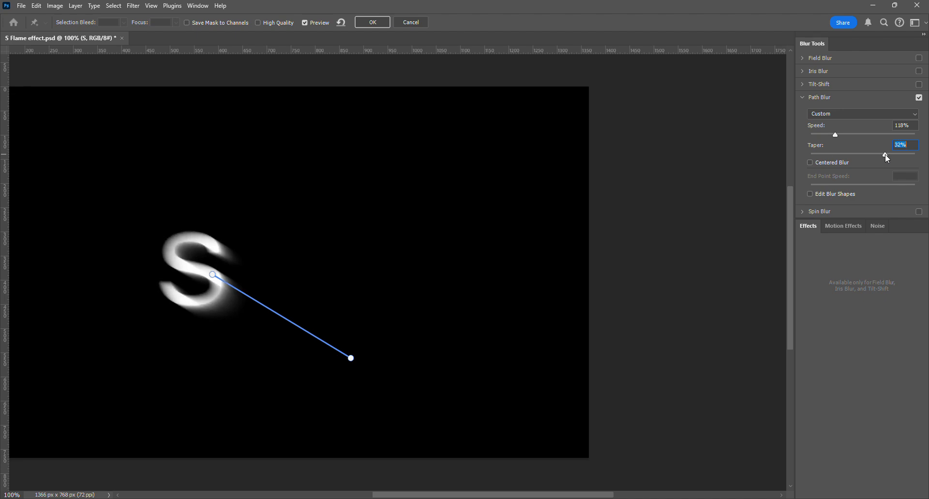
left_click_drag(881, 154, 879, 154)
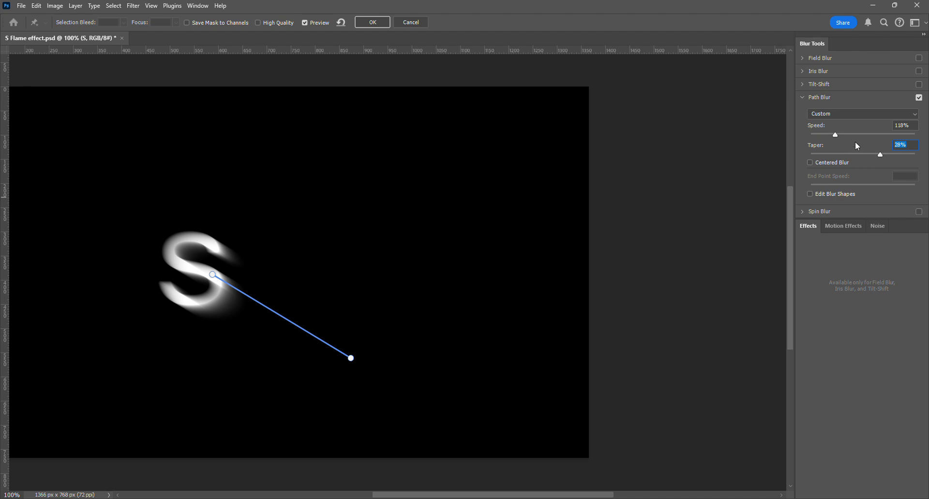
left_click(812, 193)
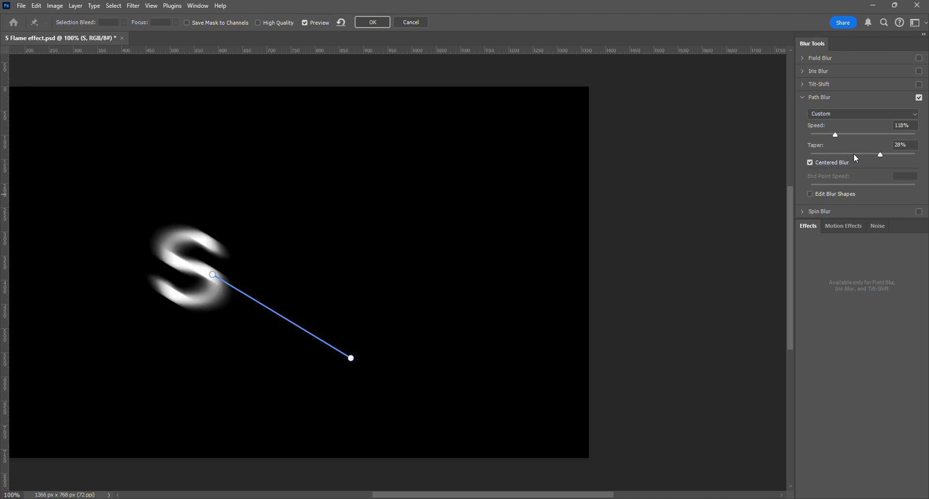
left_click_drag(880, 155, 864, 154)
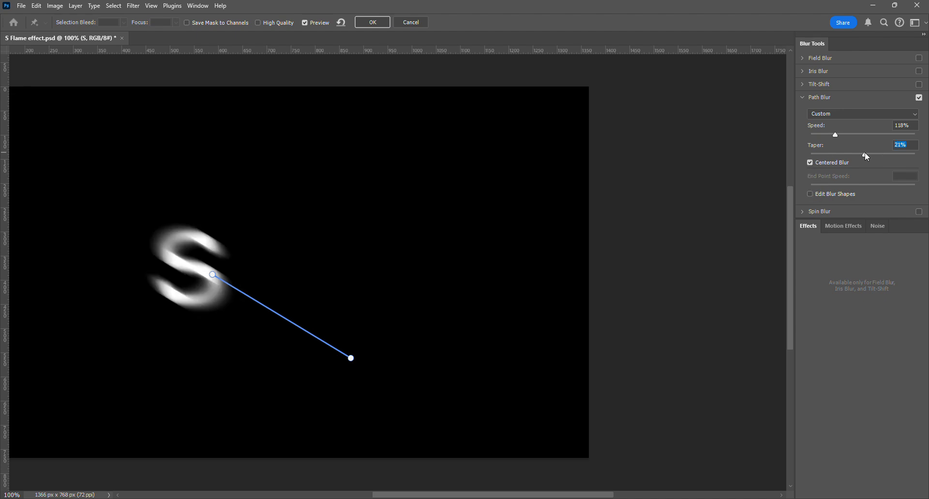
Select the blur path's lower end point and set its End Point Speed to 397 px.
left_click(337, 352)
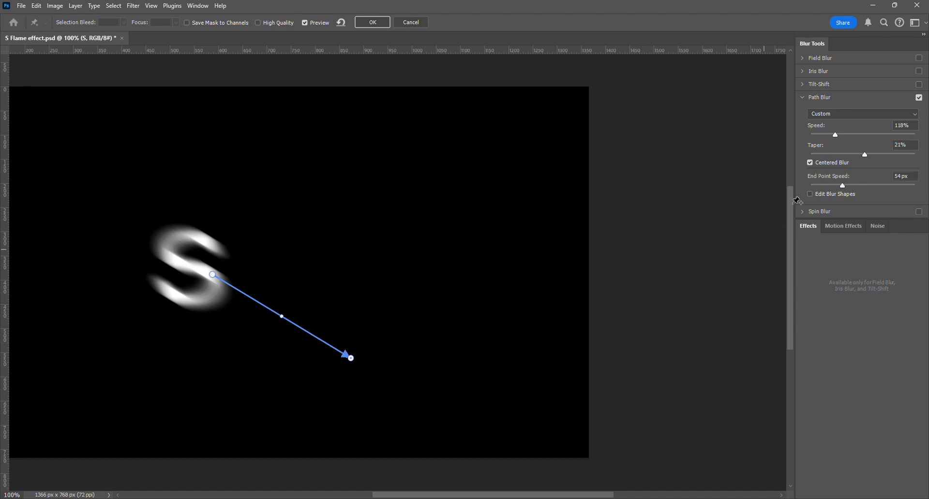
left_click(855, 186)
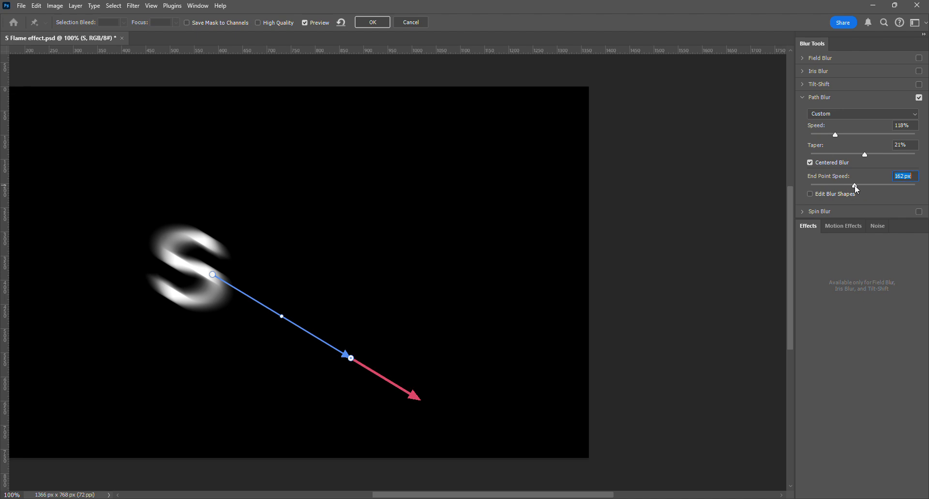
left_click_drag(871, 185, 881, 185)
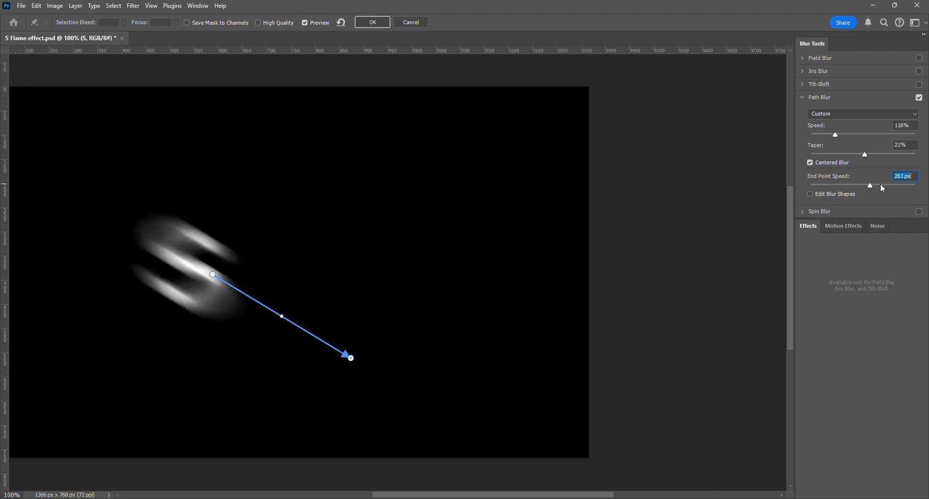
left_click(881, 185)
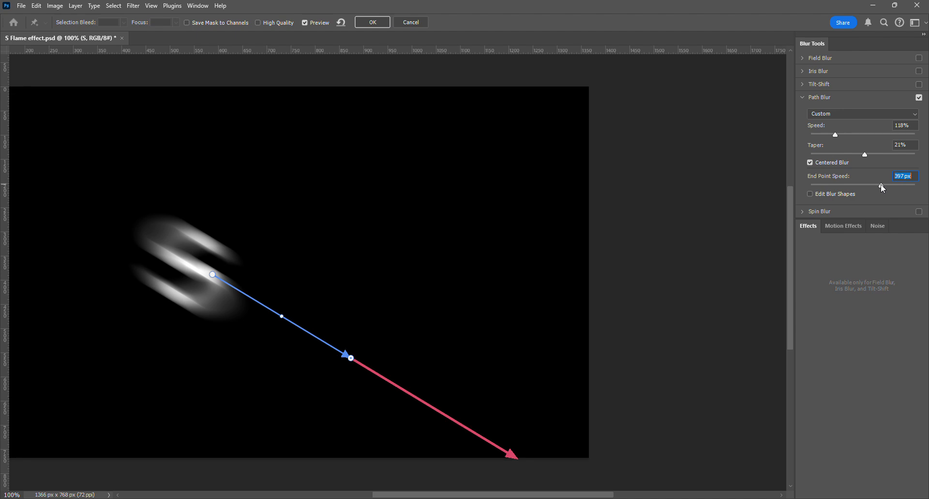
Set the path blur's speed to 248% and taper to 26%, and turn off Centered Blur.
left_click(875, 155)
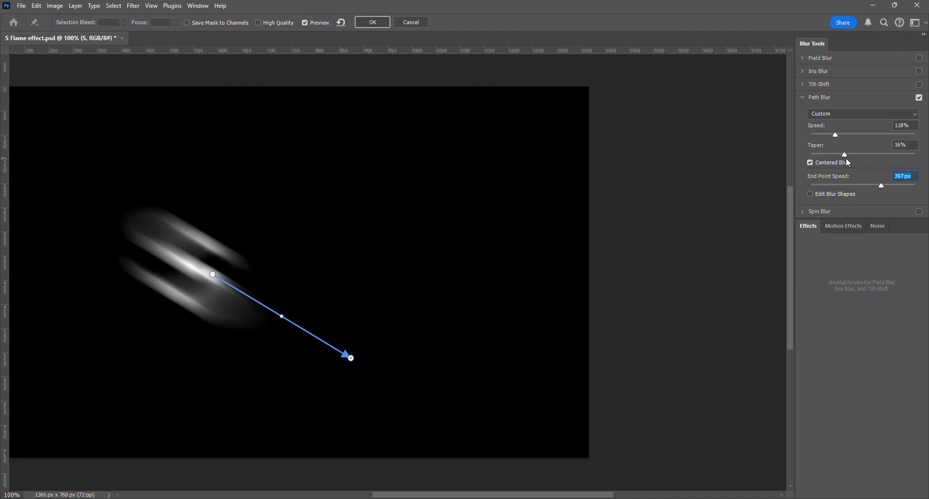
left_click(860, 156)
left_click(861, 135)
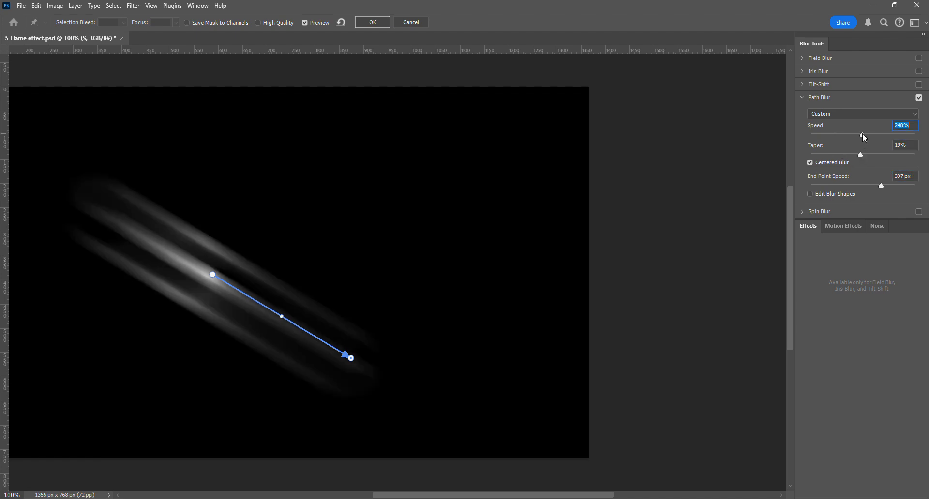
left_click(875, 154)
left_click(811, 164)
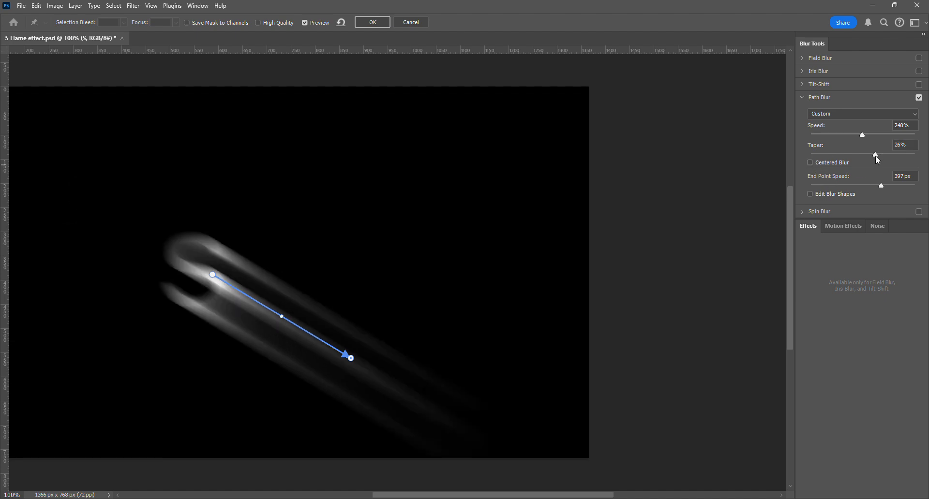
Refine the path blur with an End Point Speed of 289 px, a taper of 20% and a speed of 234%.
left_click(873, 184)
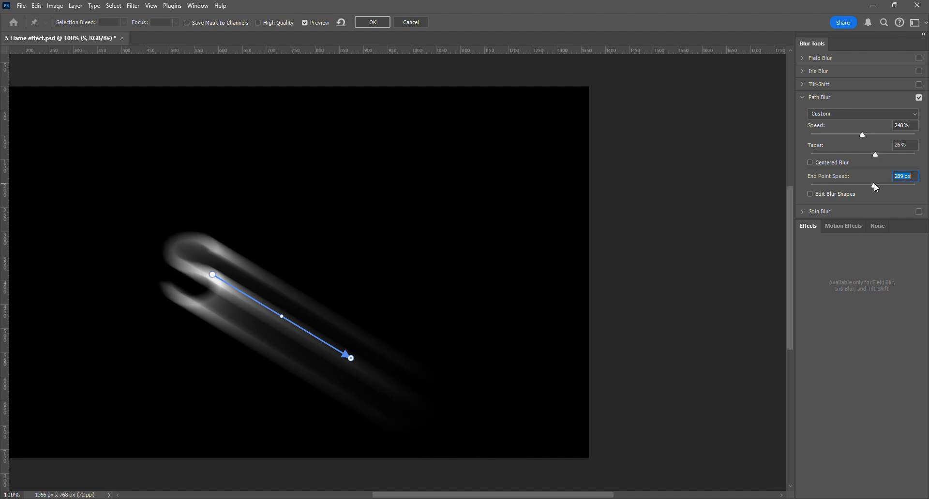
left_click(865, 155)
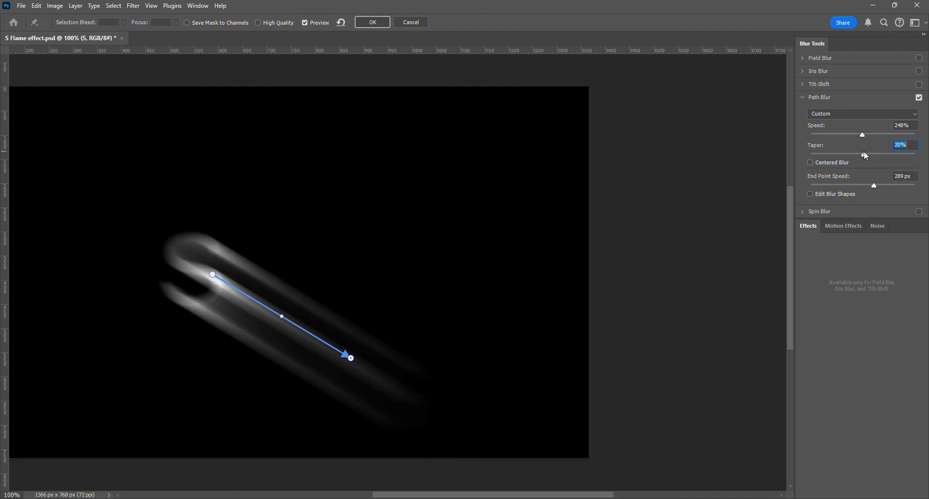
left_click(851, 136)
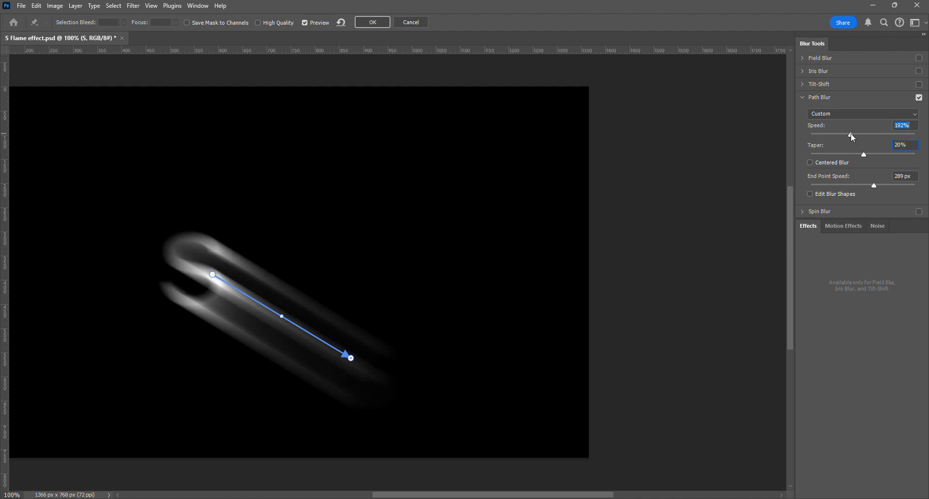
left_click_drag(850, 134, 839, 133)
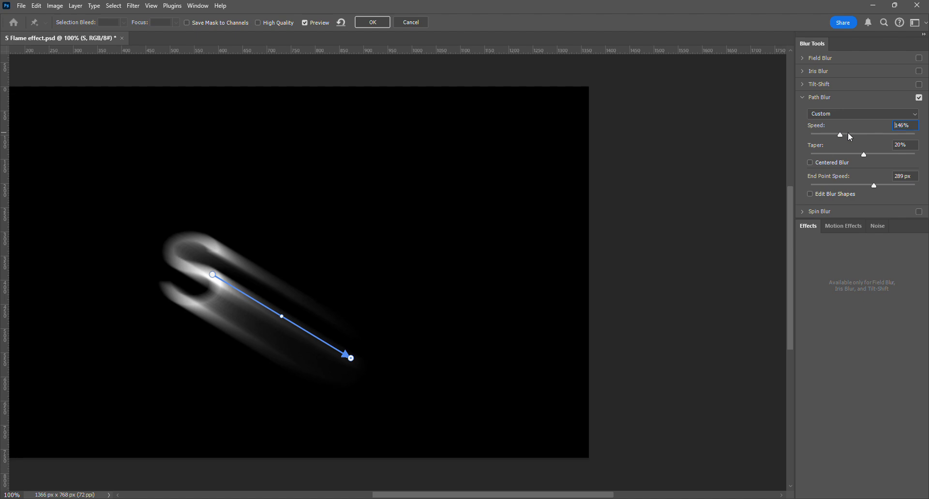
left_click(860, 132)
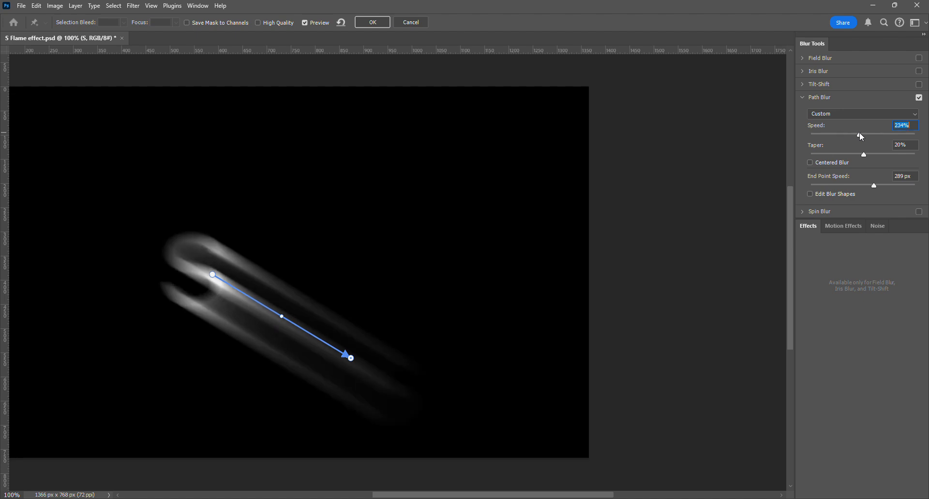
Apply the path blur and move the blurred S up and slightly left on the canvas, to about X 455 px, Y 223 px.
left_click(371, 22)
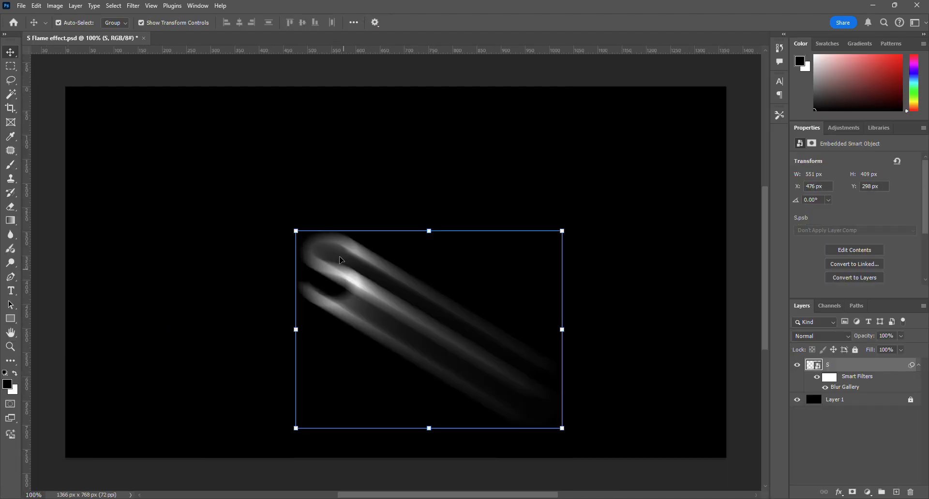
left_click_drag(344, 275, 332, 234)
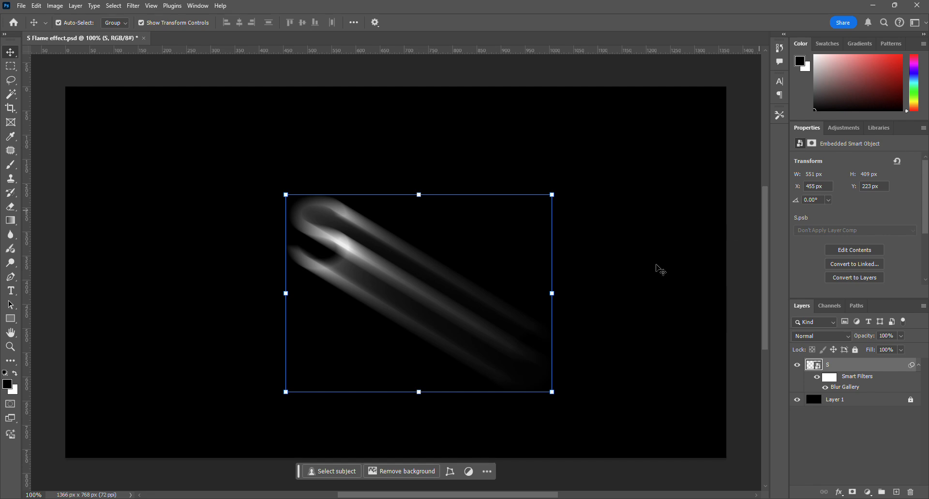
Duplicate the S layer as "S copy" and delete the Blur Gallery smart filter from the copy.
right_click(850, 372)
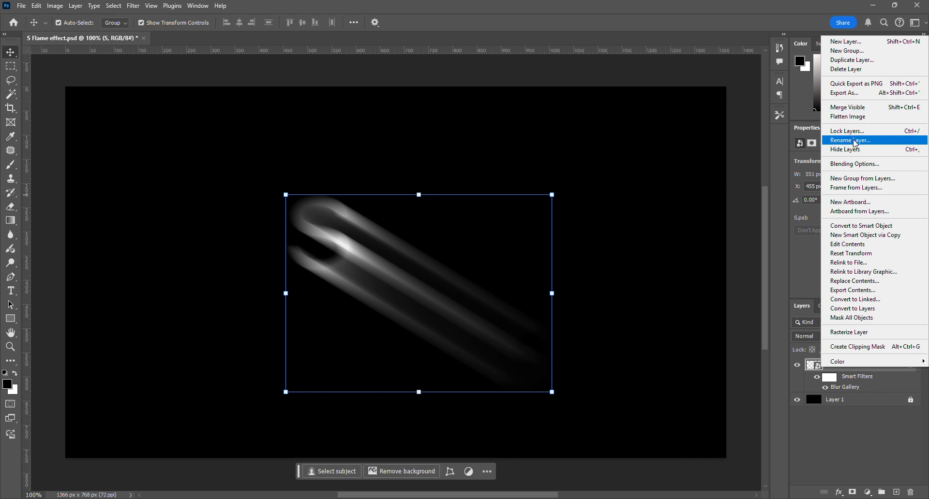
left_click(847, 60)
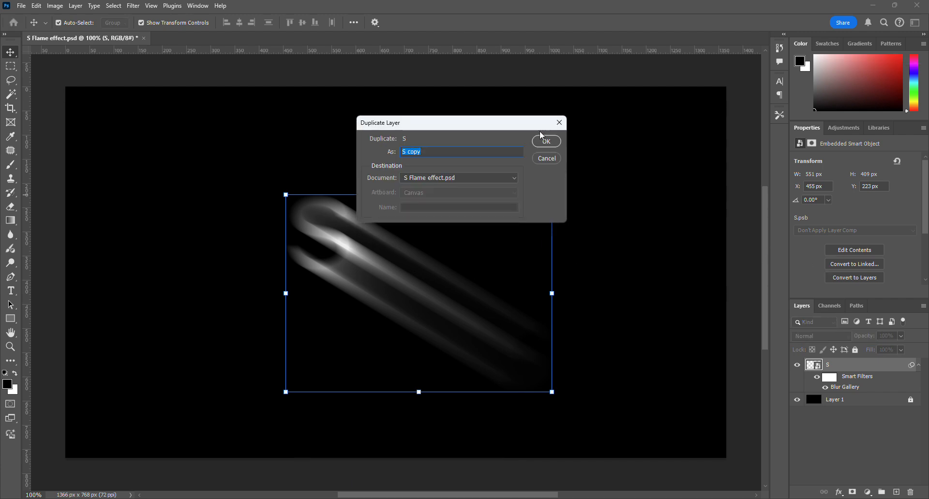
left_click(547, 142)
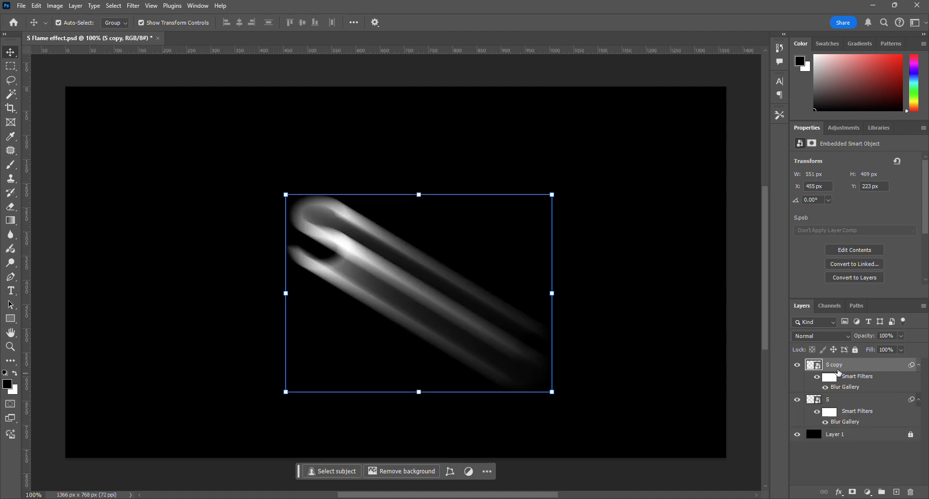
right_click(844, 390)
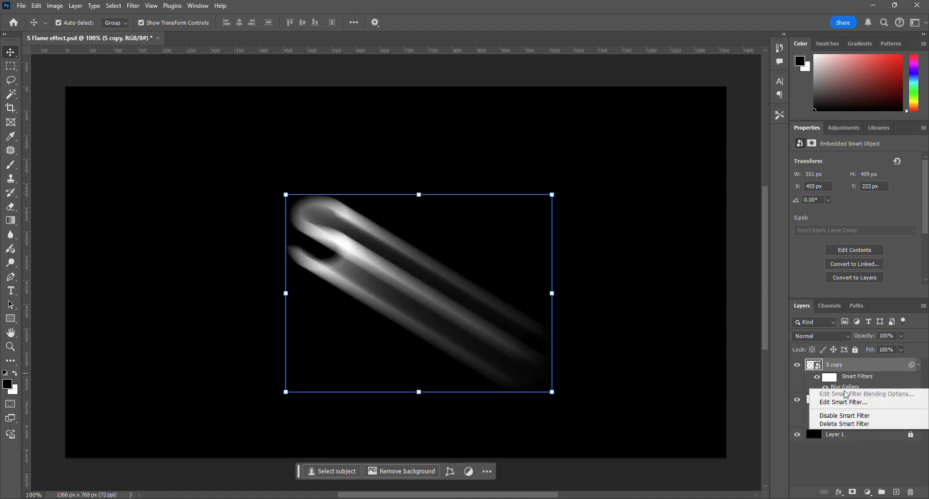
left_click(844, 425)
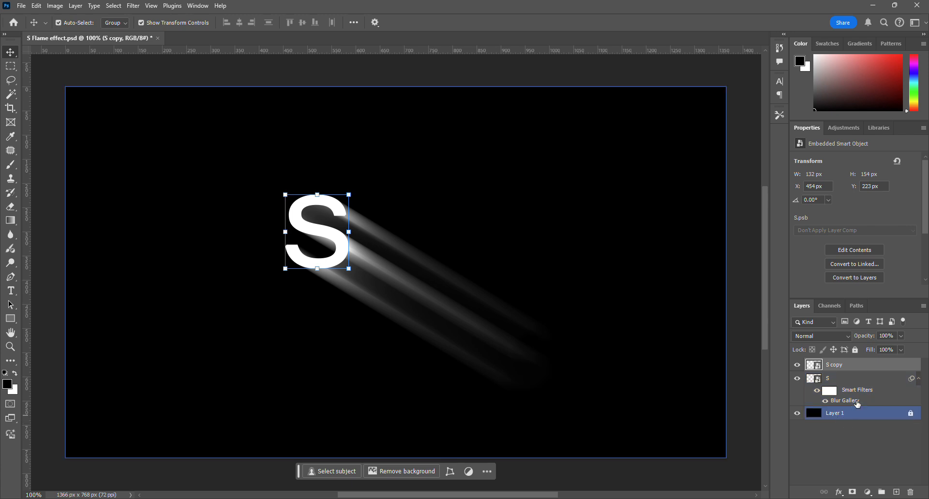
Add a Gradient Map adjustment layer above S copy and make its gradient run from black at 0% to white at 100%.
left_click(868, 493)
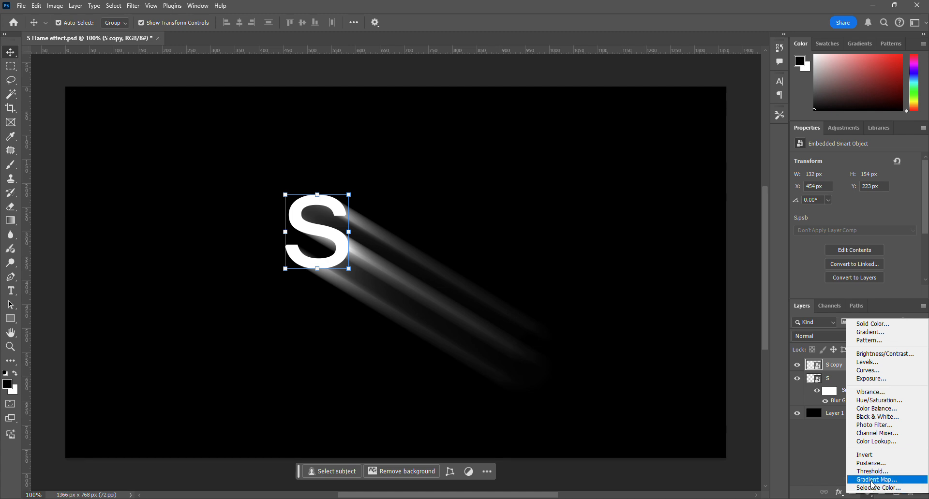
left_click(872, 479)
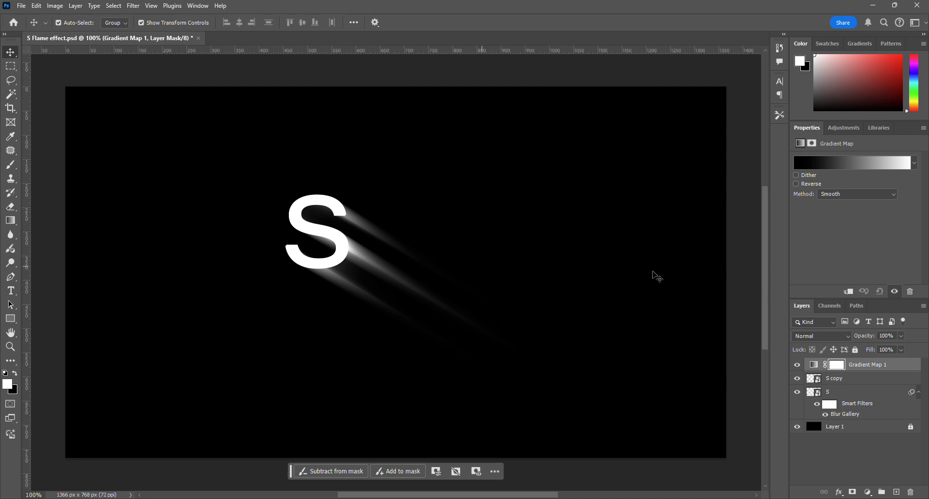
left_click(842, 163)
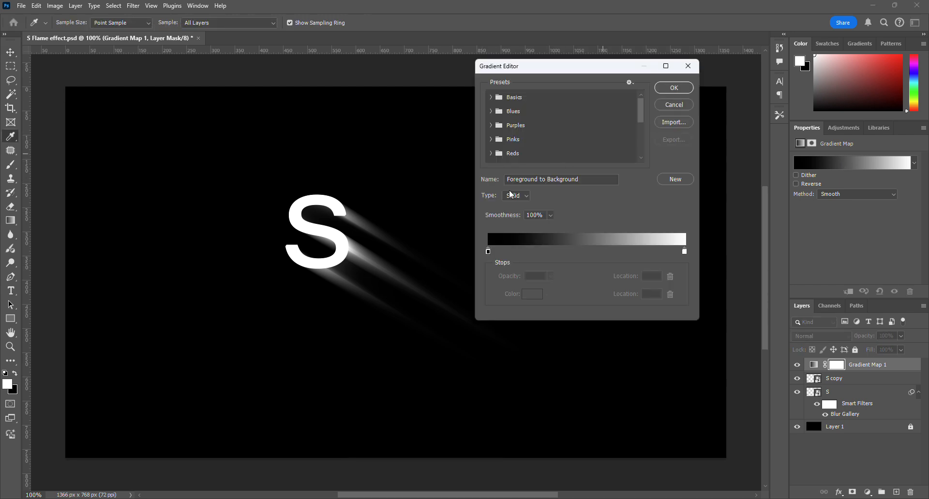
left_click(490, 98)
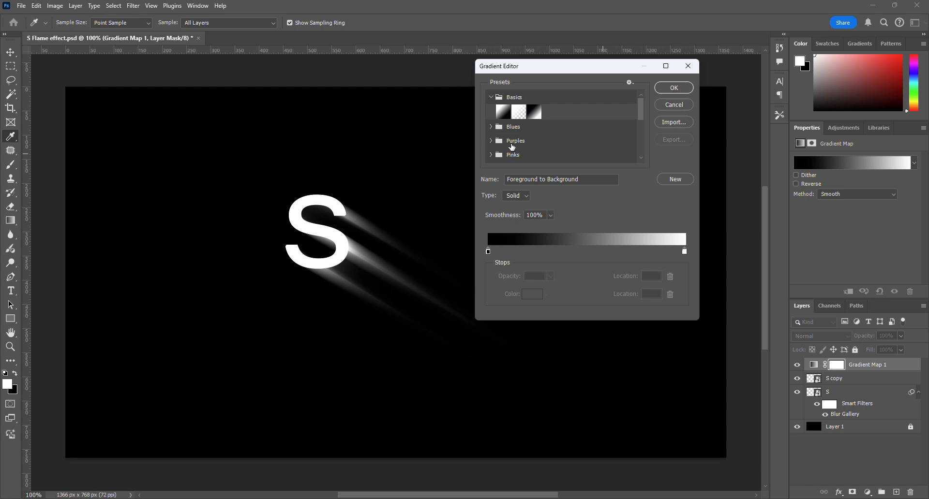
left_click(532, 113)
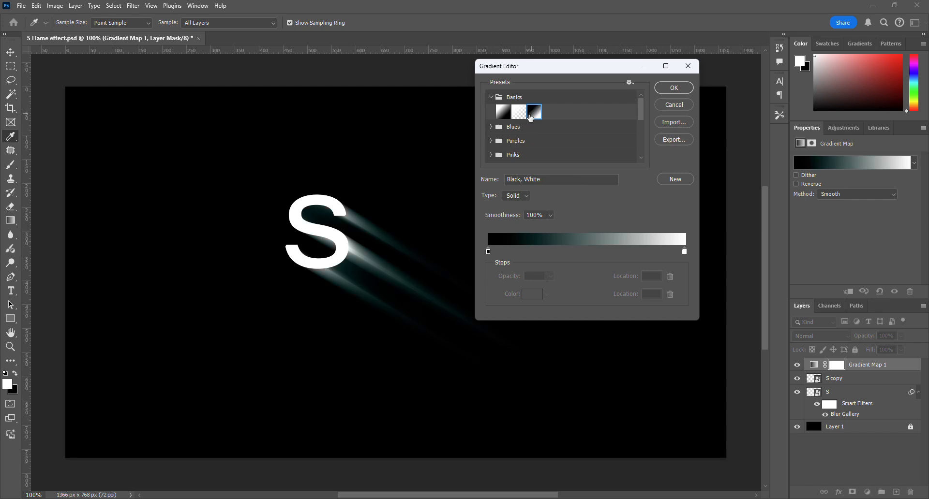
left_click(504, 116)
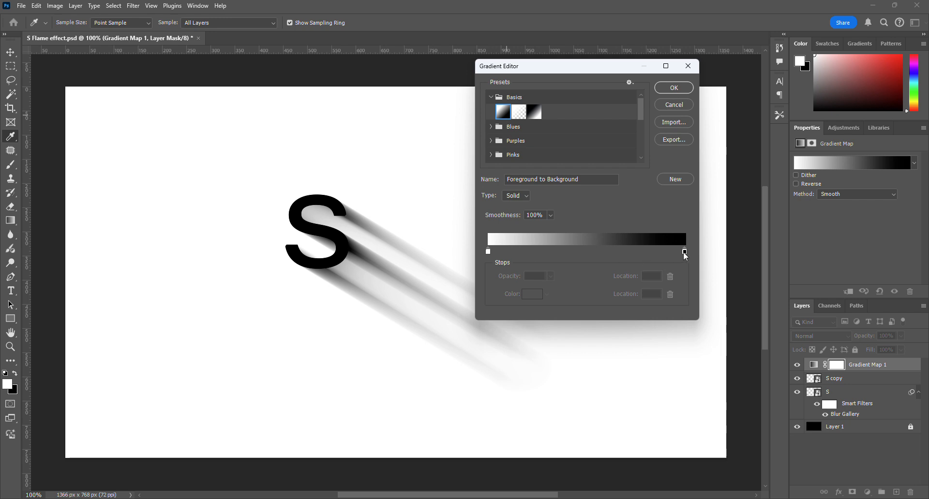
mouse_move(684, 252)
left_mouse_down()
mouse_move(503, 252)
mouse_move(684, 252)
left_mouse_up()
left_click(488, 252)
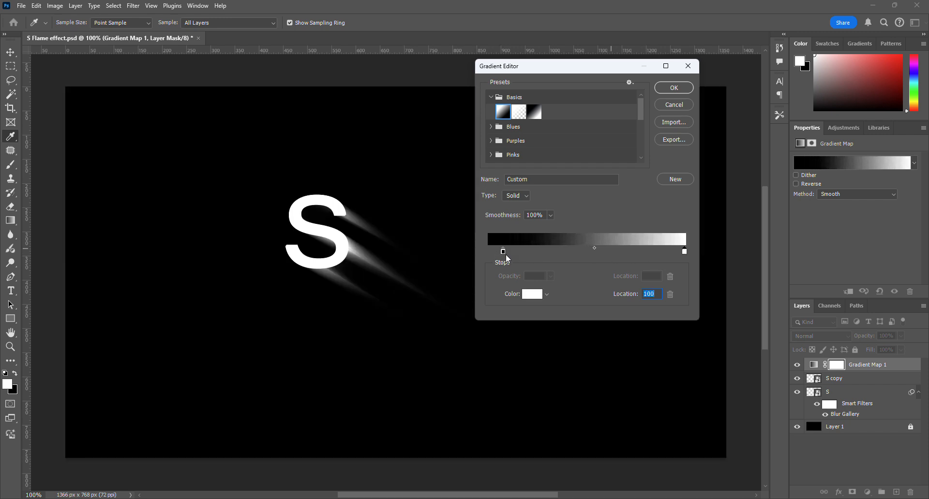
left_click_drag(503, 252, 477, 255)
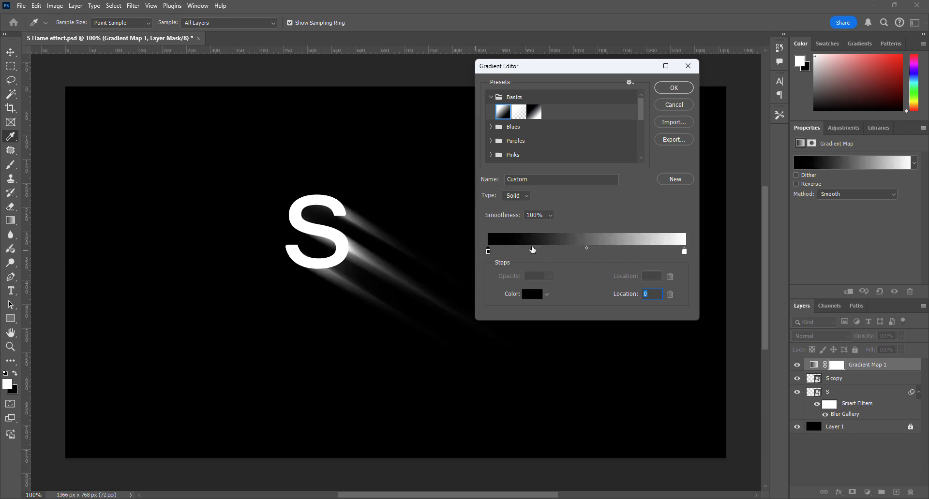
Add a gradient colour stop at 22% and make it bright red (fa1313).
left_click(533, 250)
double_click(533, 250)
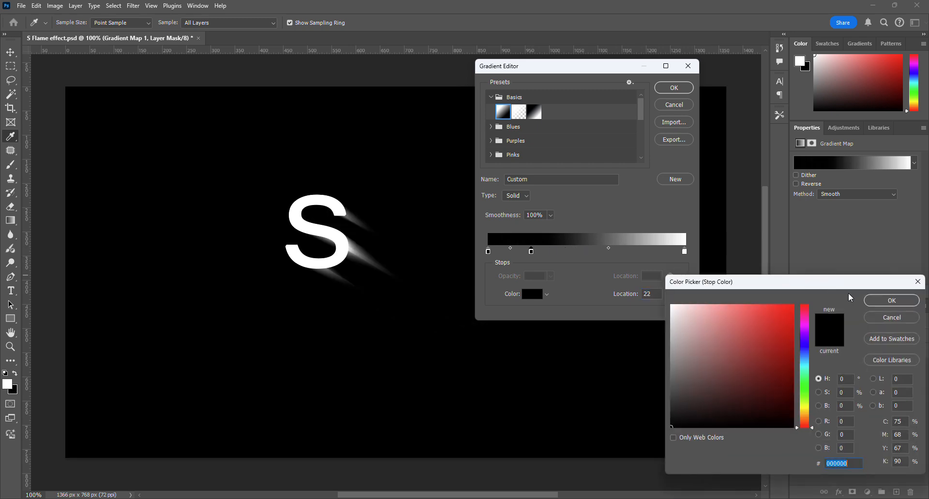
left_click_drag(784, 306, 784, 306)
left_click(892, 300)
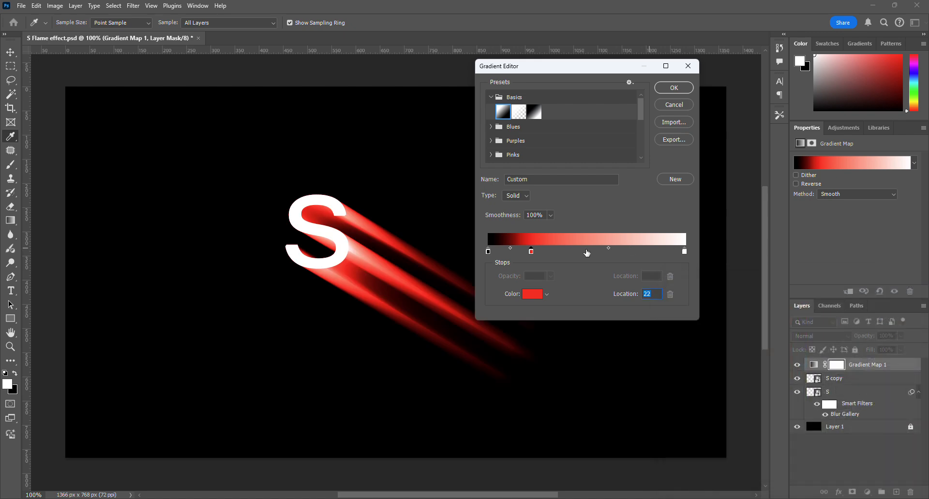
Add two more red colour stops to the gradient at 53% and 81%.
left_click(586, 252)
left_click_drag(586, 253, 593, 252)
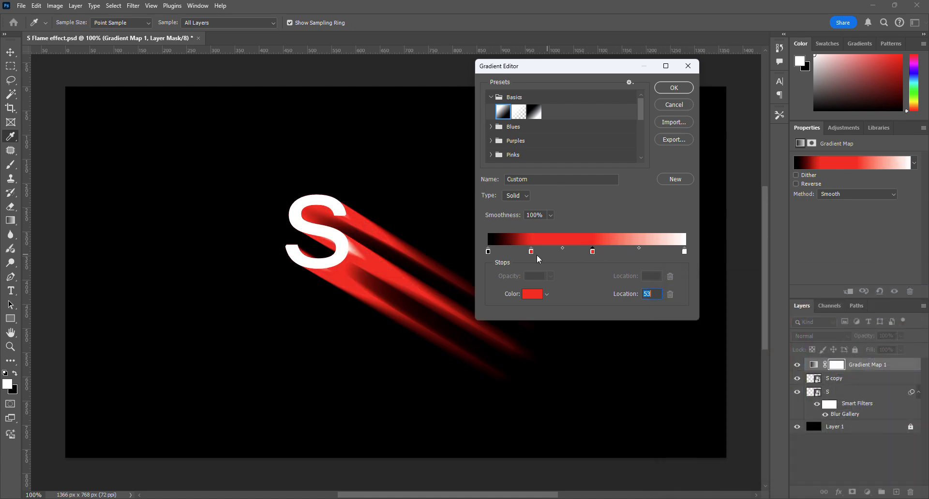
left_click(648, 252)
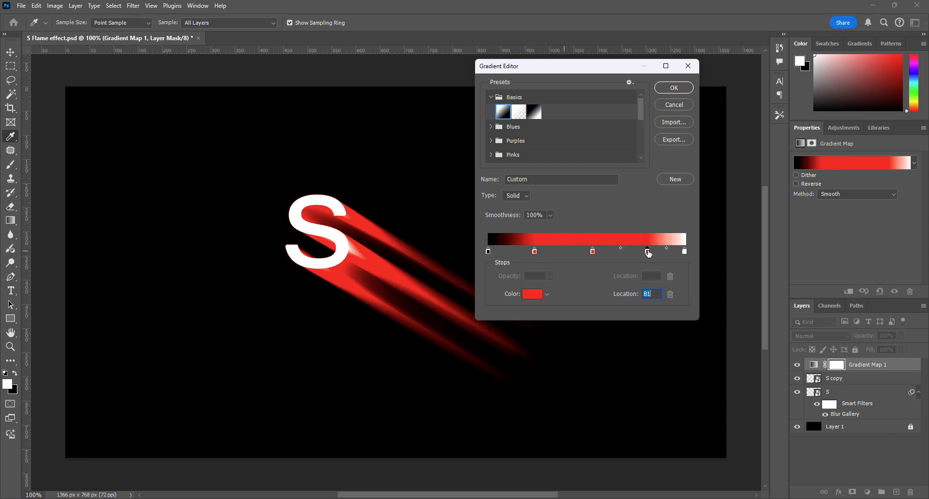
Change the colour of the gradient stop at 53% to bright yellow.
double_click(593, 252)
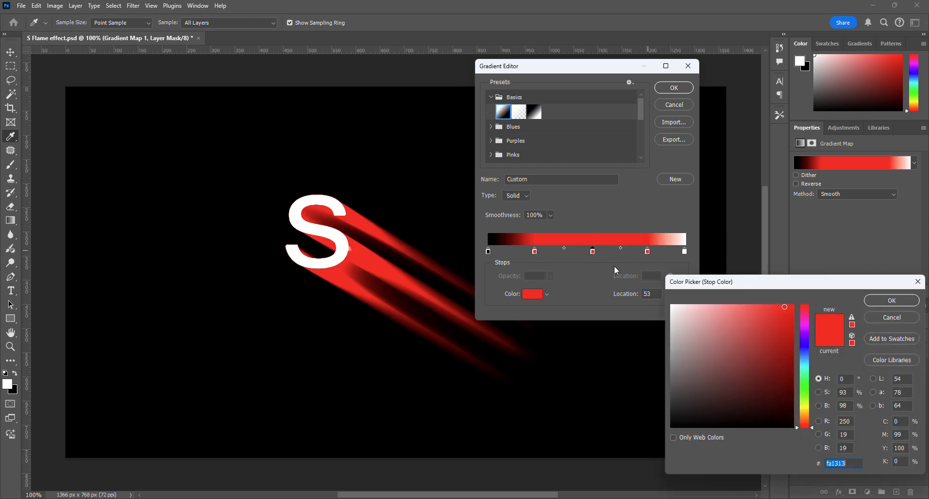
left_click(804, 409)
left_click_drag(804, 408, 804, 411)
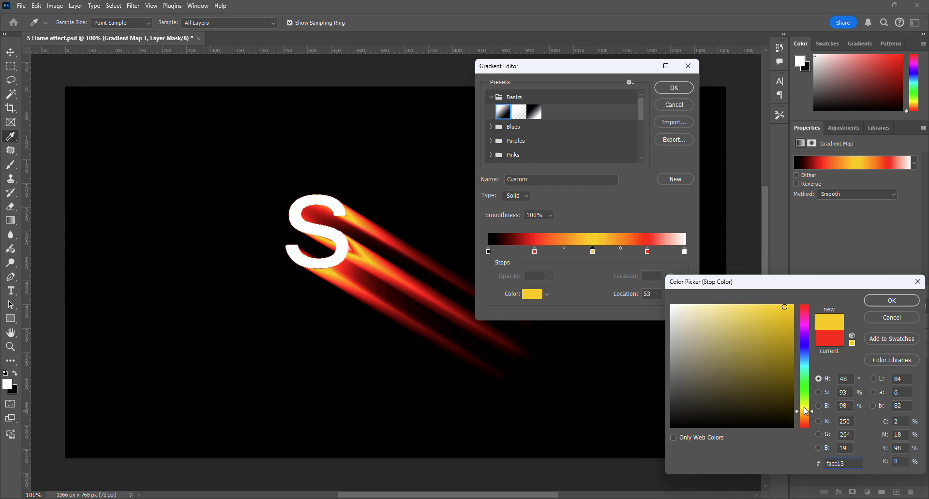
left_click_drag(785, 310, 777, 305)
left_click(892, 301)
Change the gradient stop at 81% to pale yellow (f6f998) and accept the edited gradient.
double_click(647, 251)
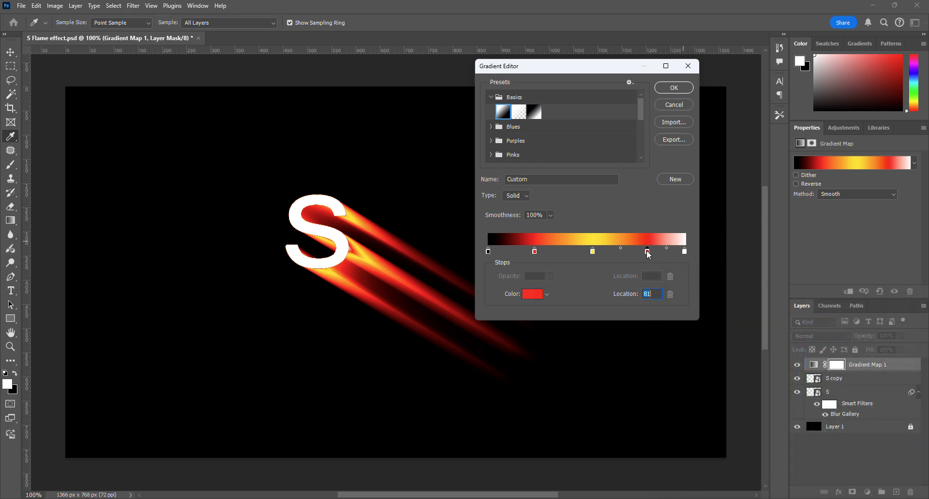
left_click(804, 407)
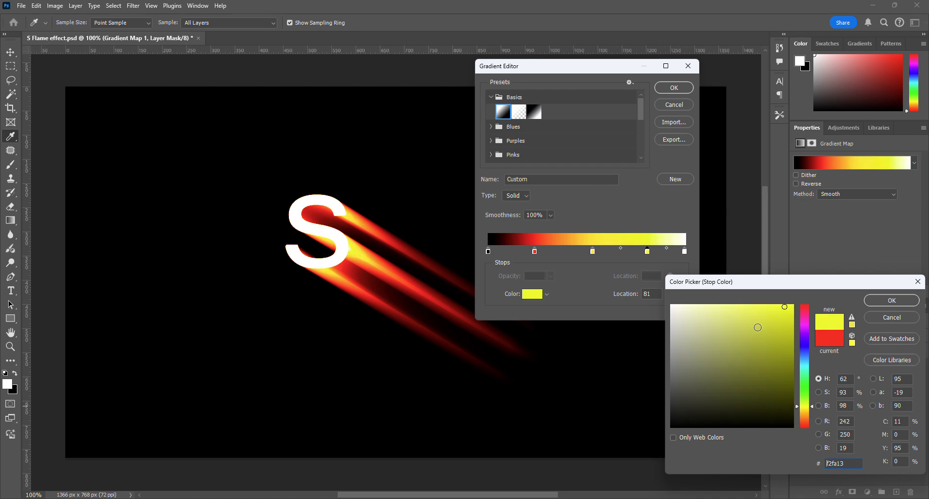
left_click_drag(732, 310, 716, 308)
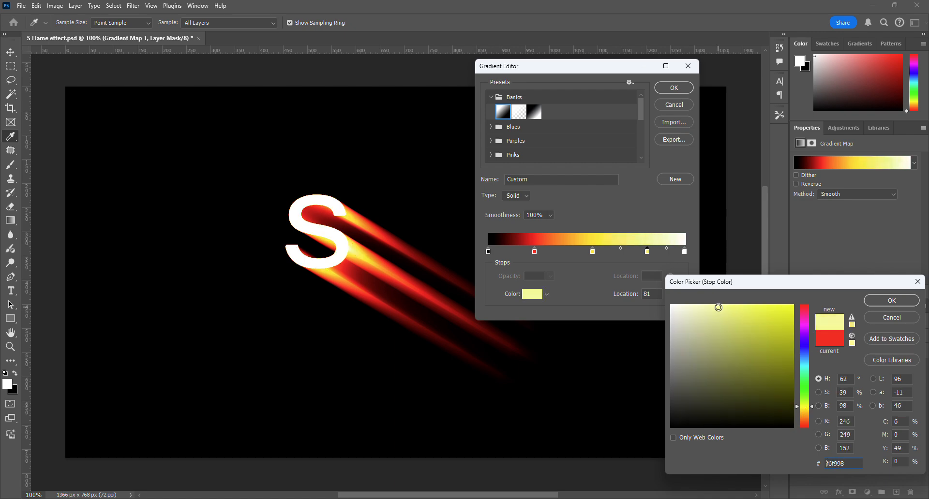
left_click(894, 304)
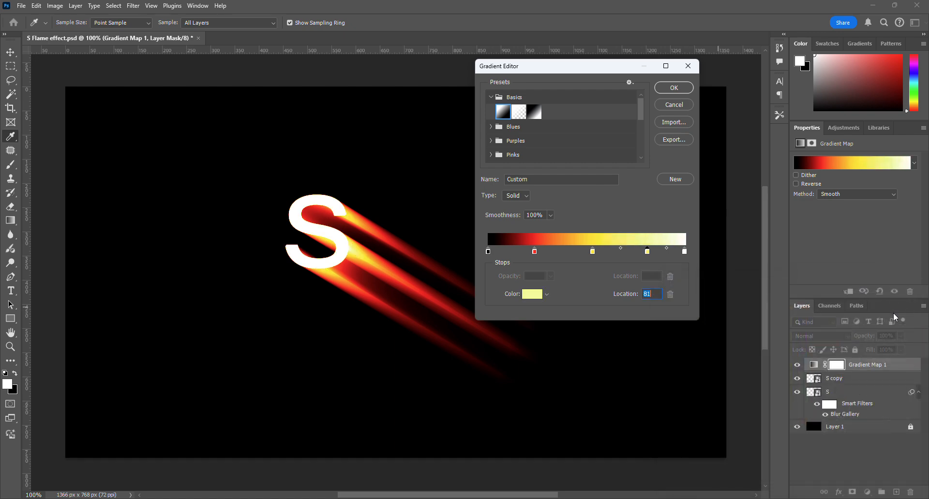
left_click(674, 88)
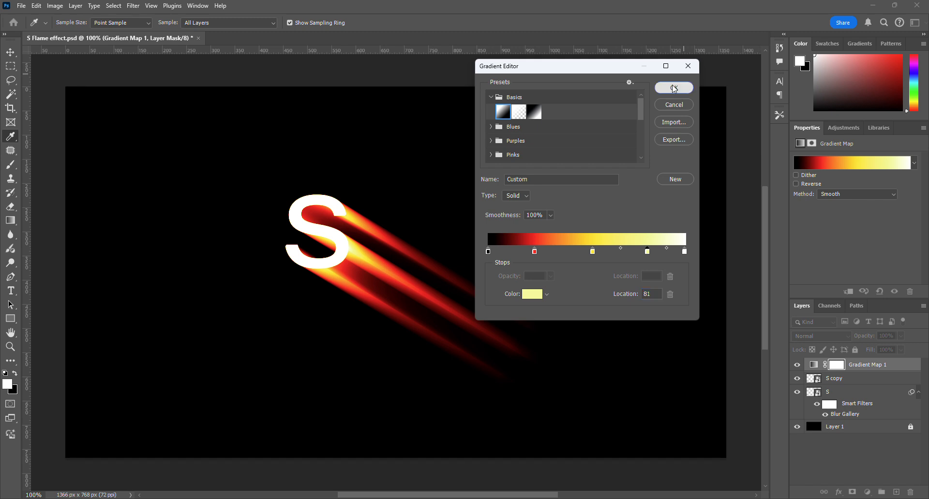
Edit the S layer's Blur Gallery filter so its path arcs upward at the midpoint and ends slightly lower, and apply the curved blur.
left_click(385, 274)
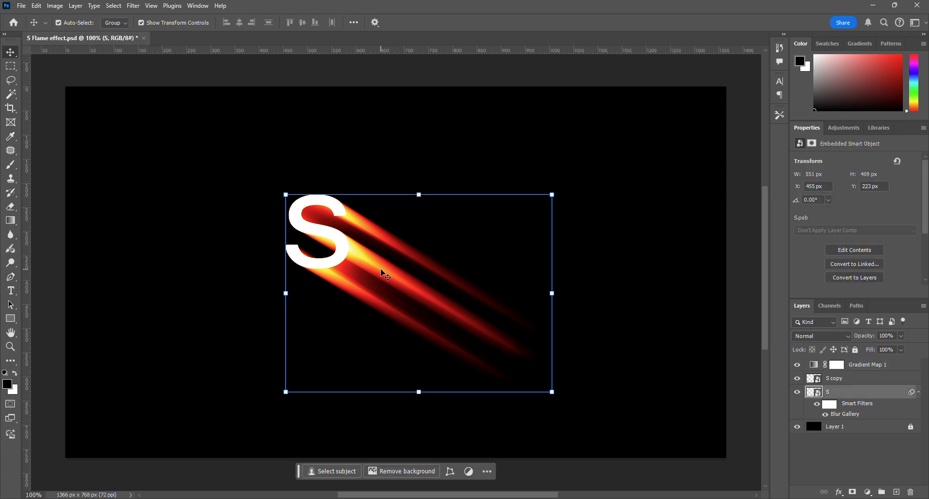
double_click(852, 413)
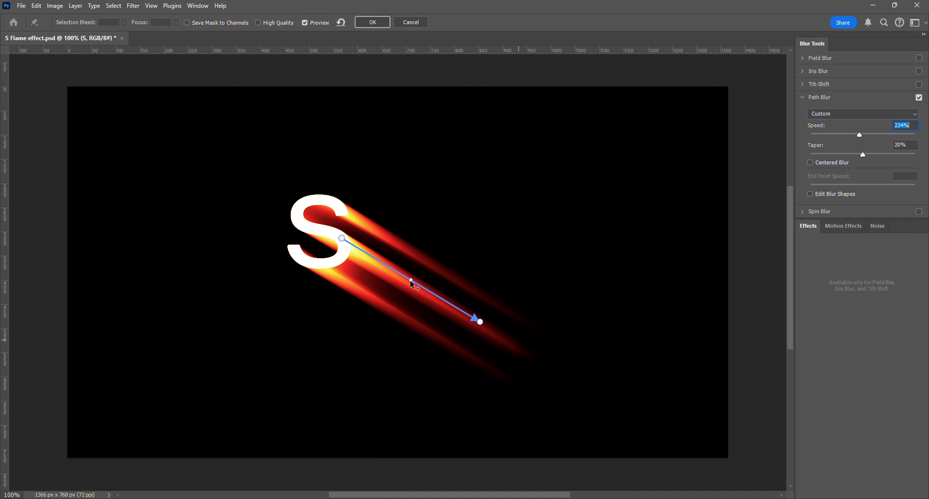
left_click_drag(410, 280, 424, 252)
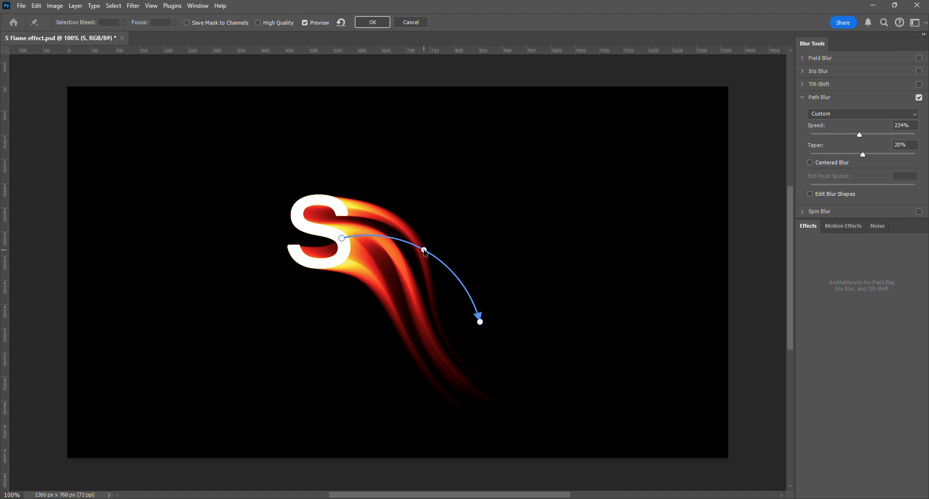
left_click(481, 323)
left_click_drag(505, 331, 540, 333)
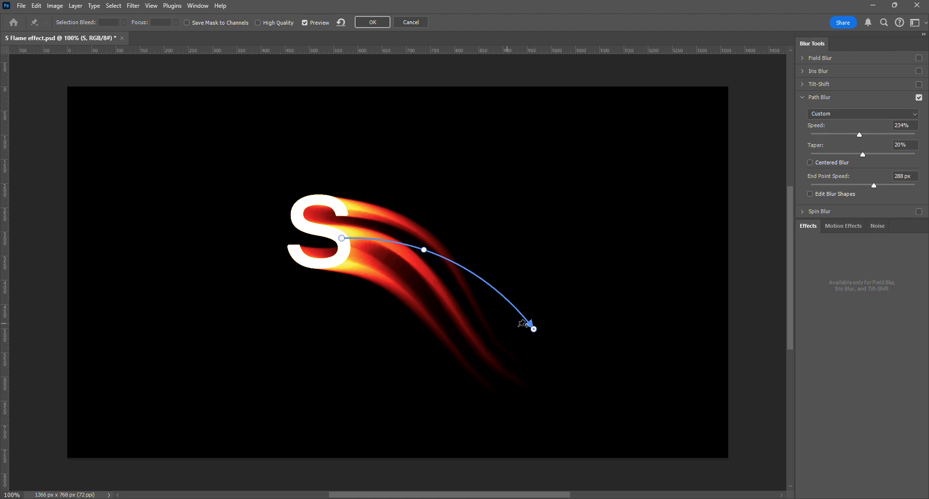
mouse_move(538, 331)
left_click_drag(534, 330, 485, 343)
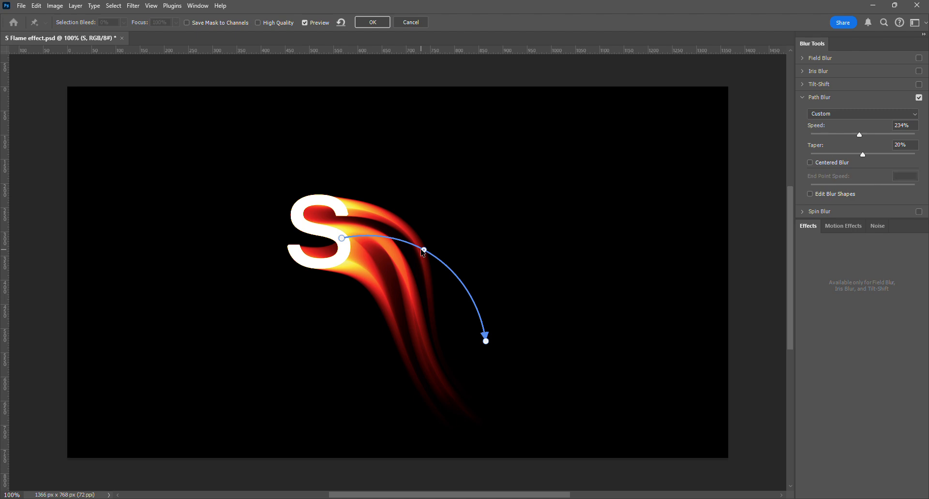
left_click(423, 251)
left_click(371, 21)
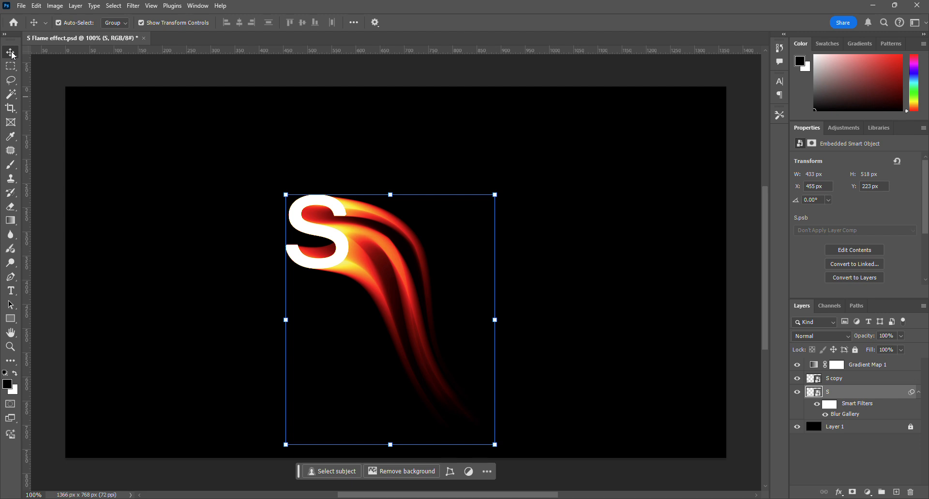
Select the S and S copy layers together and move them left and slightly down on the canvas.
left_click(69, 149)
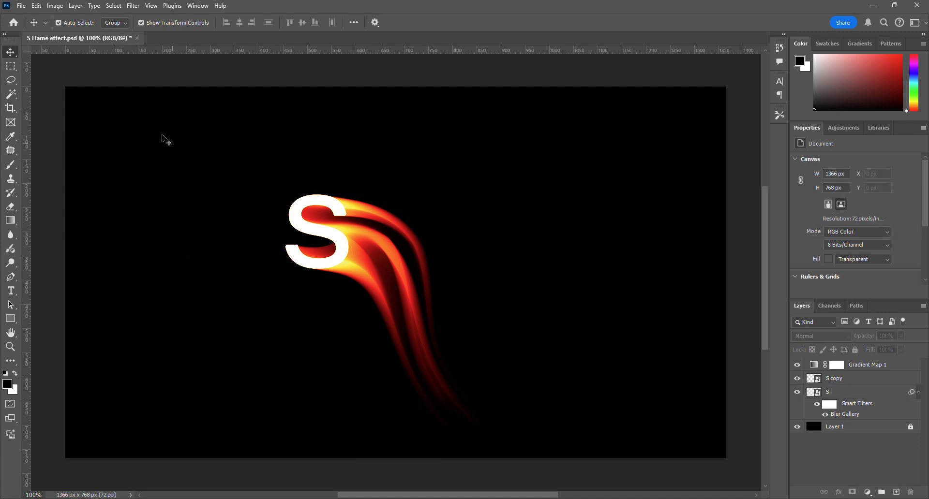
left_click_drag(160, 132, 536, 377)
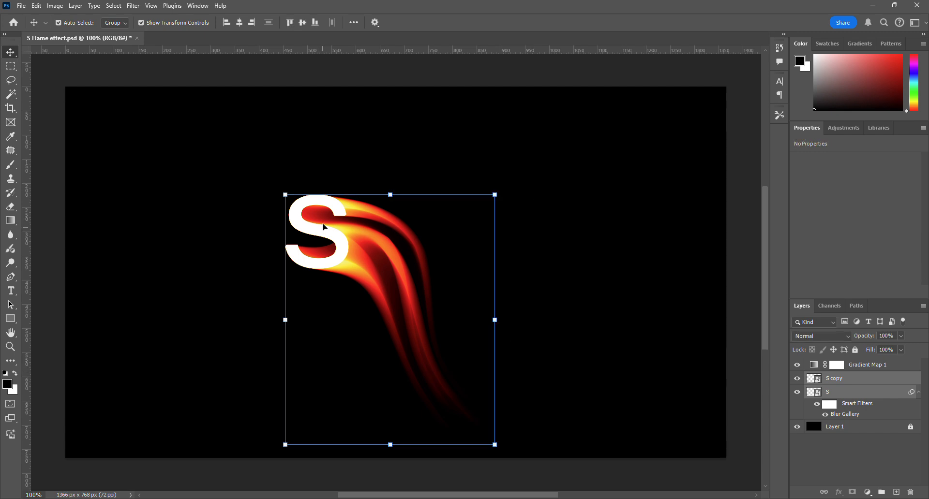
left_click_drag(323, 227, 291, 233)
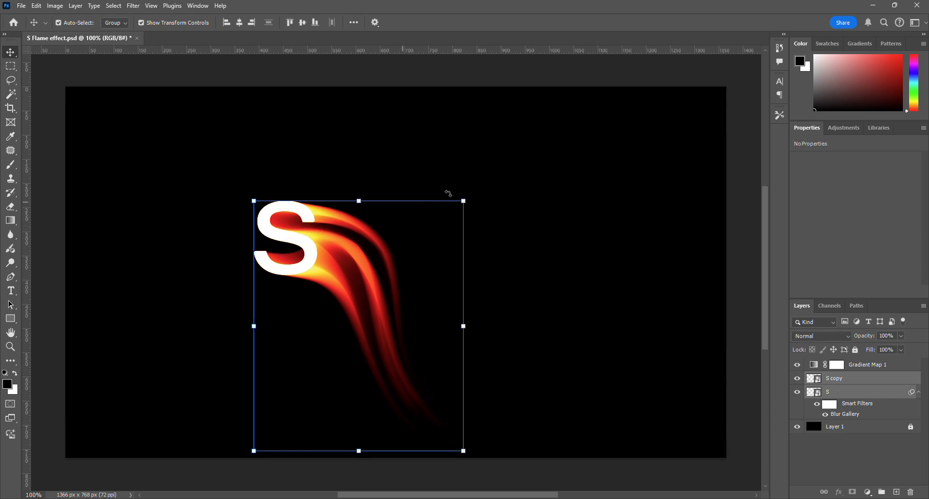
Scale the selected S and S copy layers up proportionally to about 113%, keeping the lower left corner fixed, and deselect them.
left_click(465, 198)
key("Return")
left_click_drag(483, 201, 503, 172)
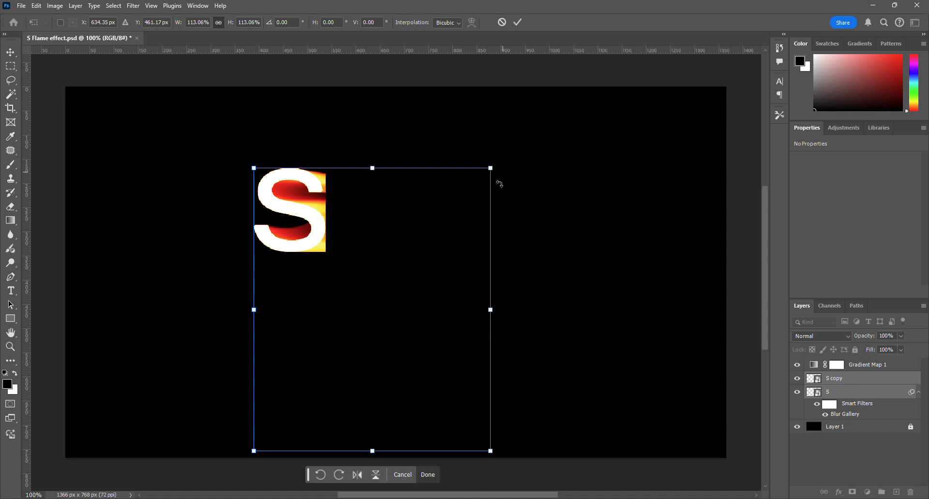
left_click(428, 476)
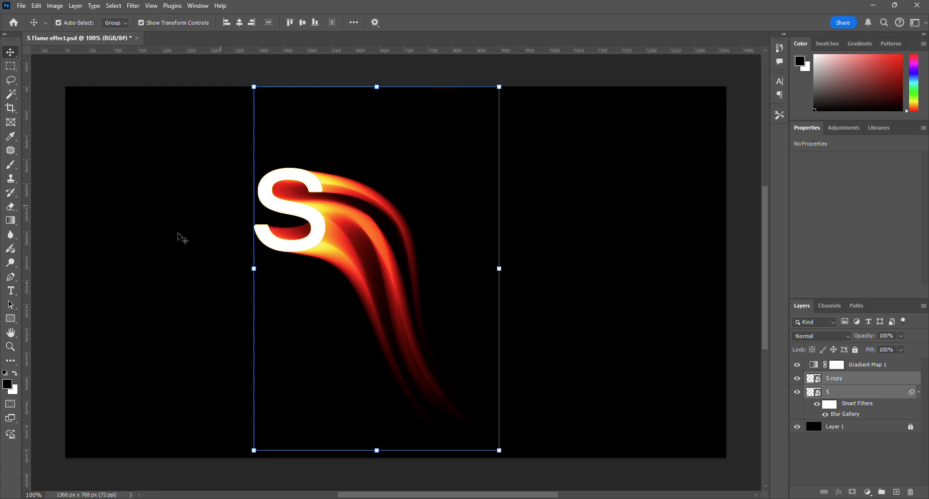
left_click(181, 239)
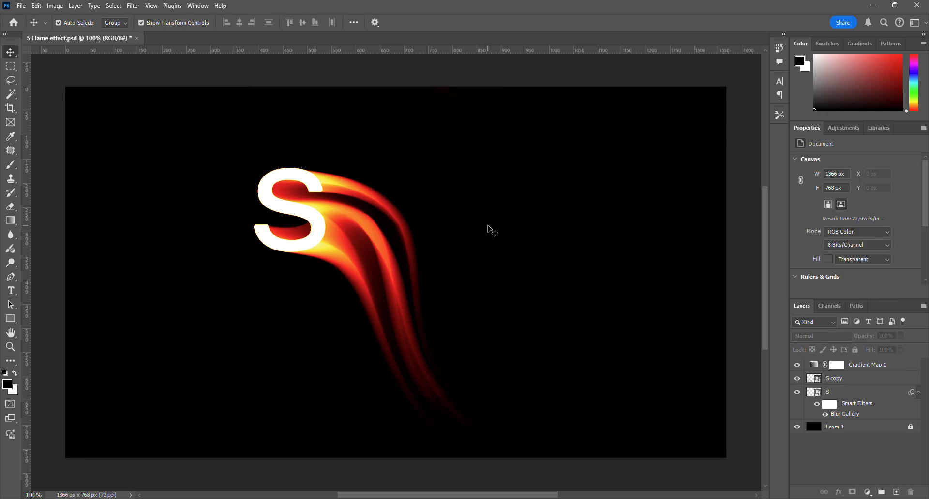